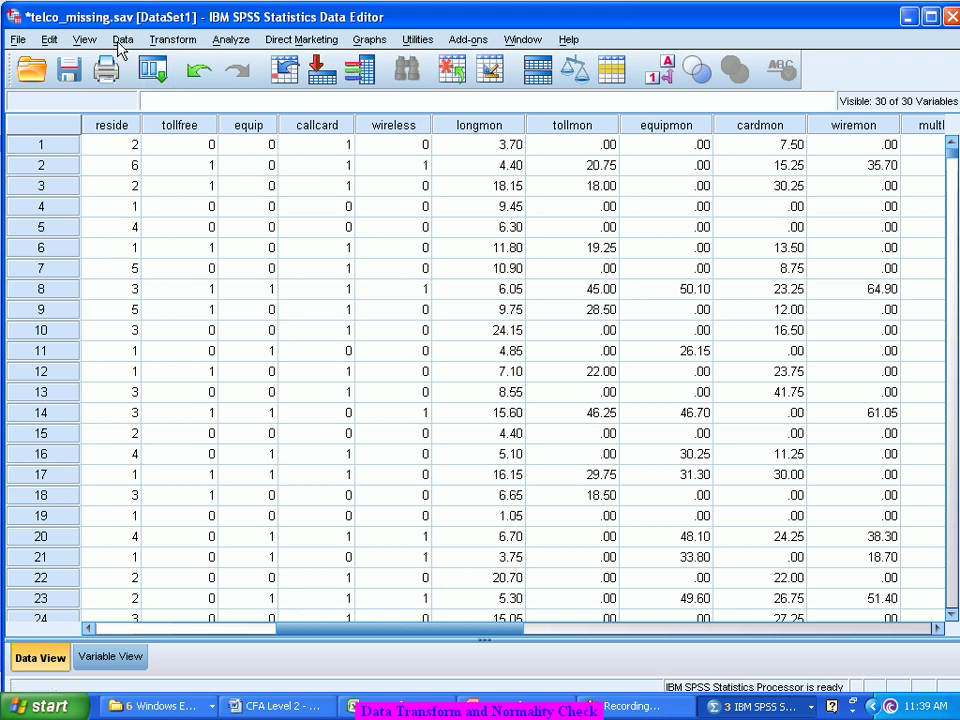
Step: Open the Data menu, then move across to the Transform menu to show its transformation commands
left_click(121, 41)
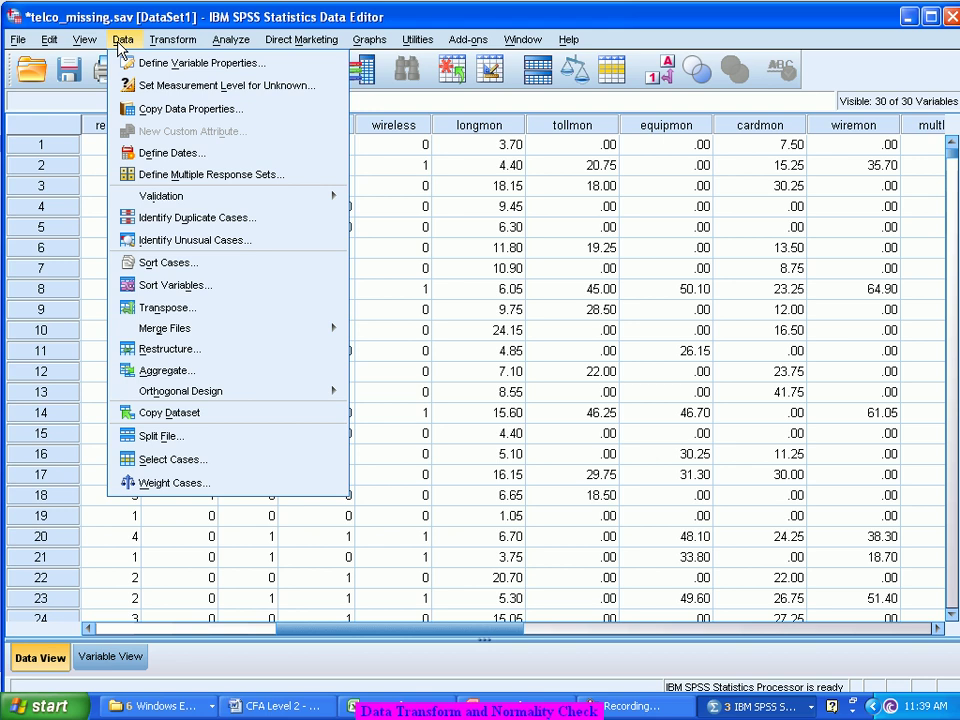
mouse_move(157, 41)
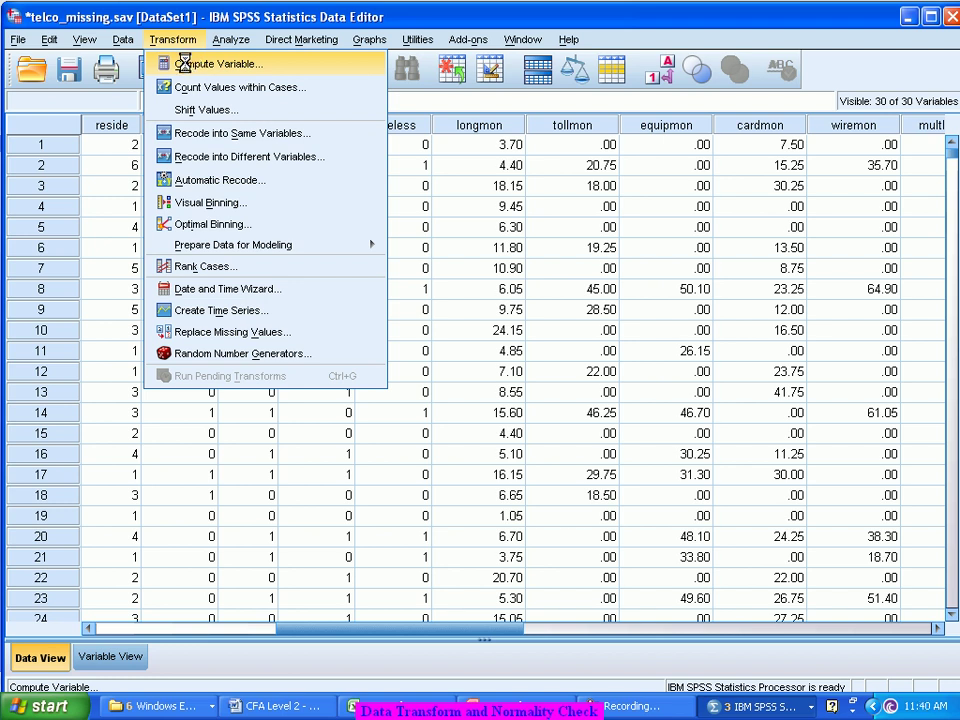
Step: Start Compute Variable with target LnLongDist and browse the All function group toward Ln
left_click(200, 64)
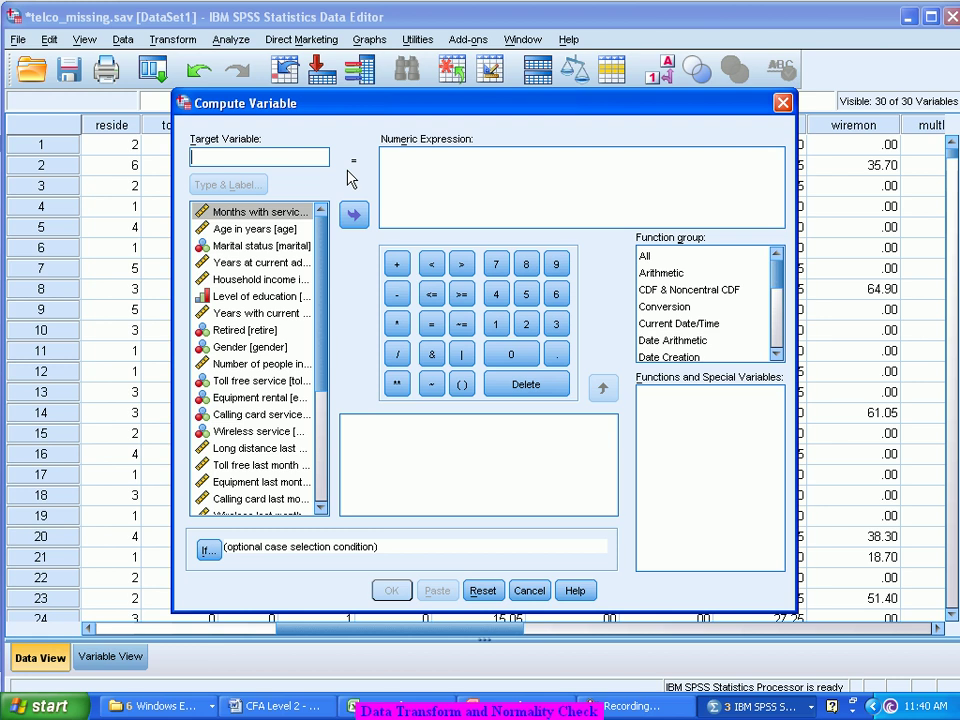
type("L")
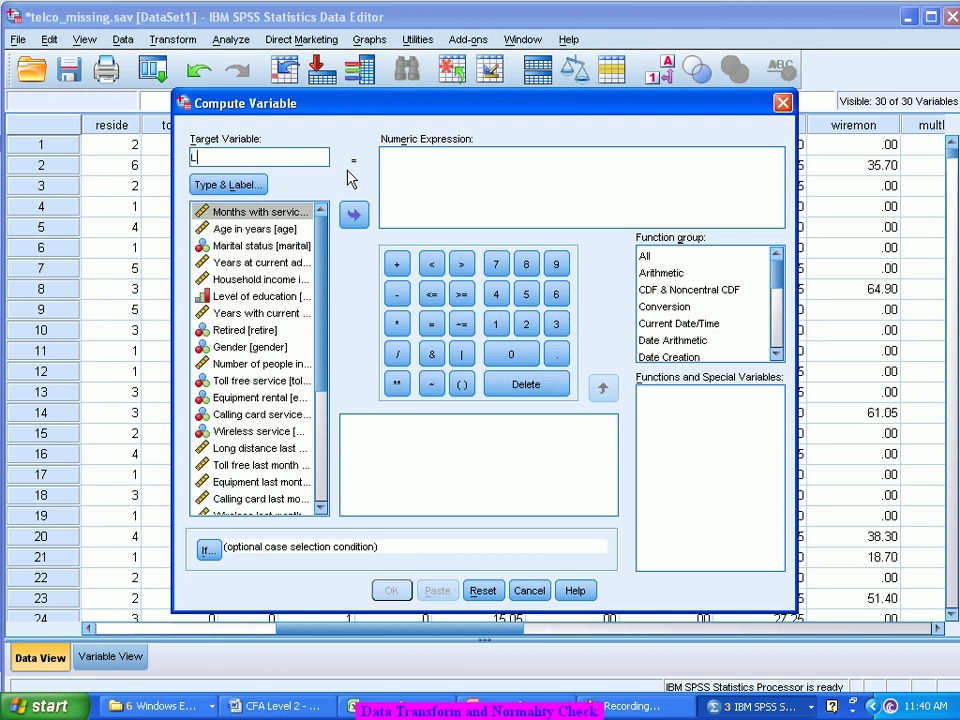
type("nLongDist")
left_click(389, 192)
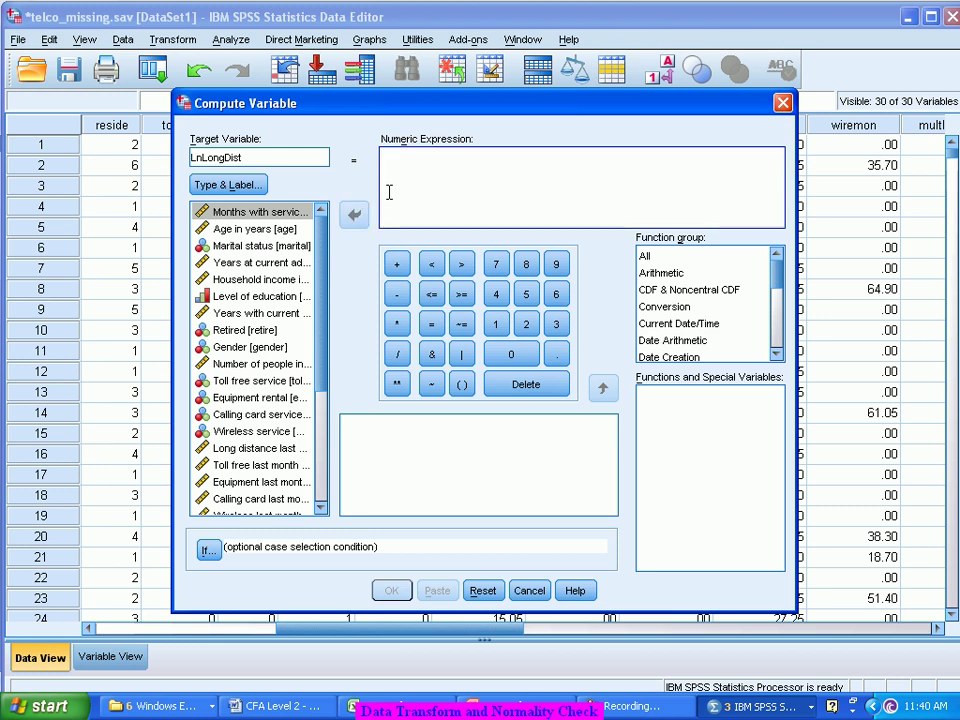
left_click(650, 258)
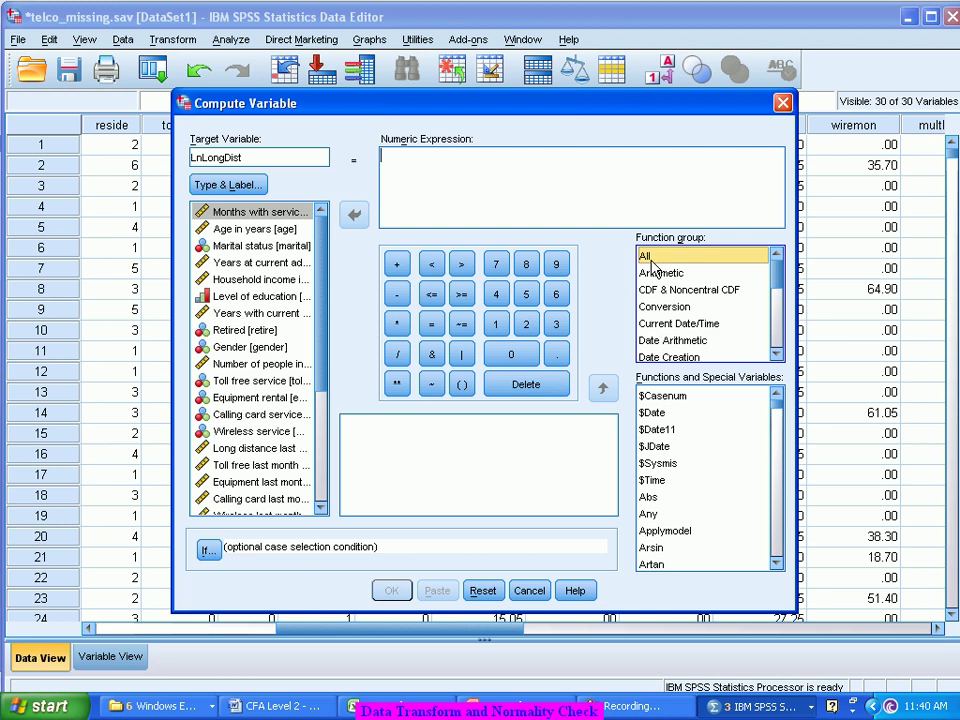
left_click(651, 481)
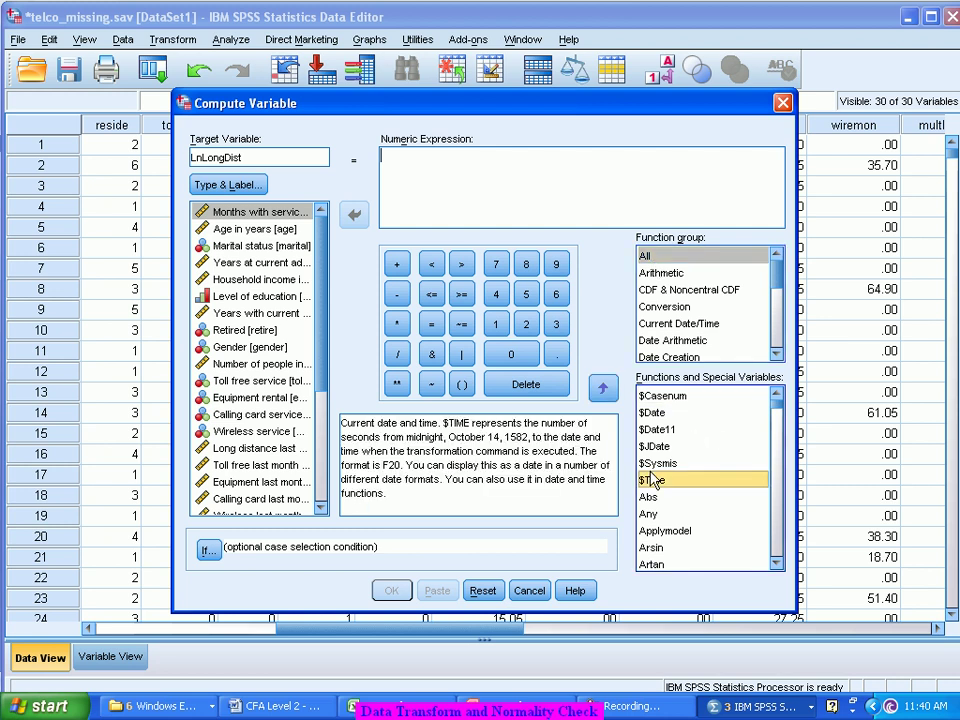
key("l")
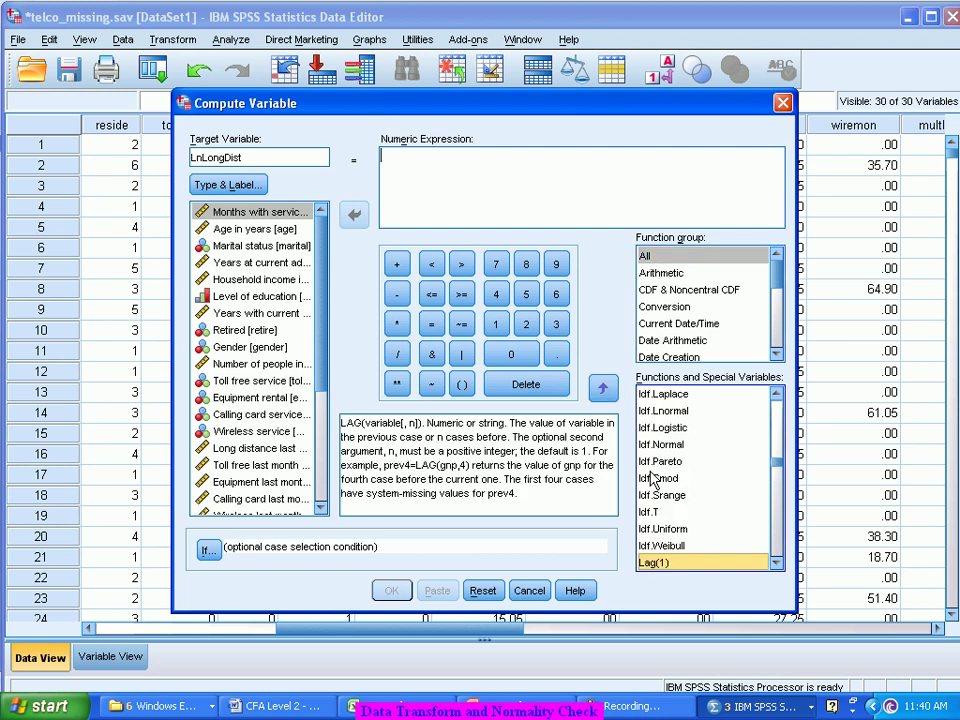
scroll(670, 522, "down", 2)
Step: Insert the Ln function with Long distance last month (longmon) as its argument
left_click(658, 531)
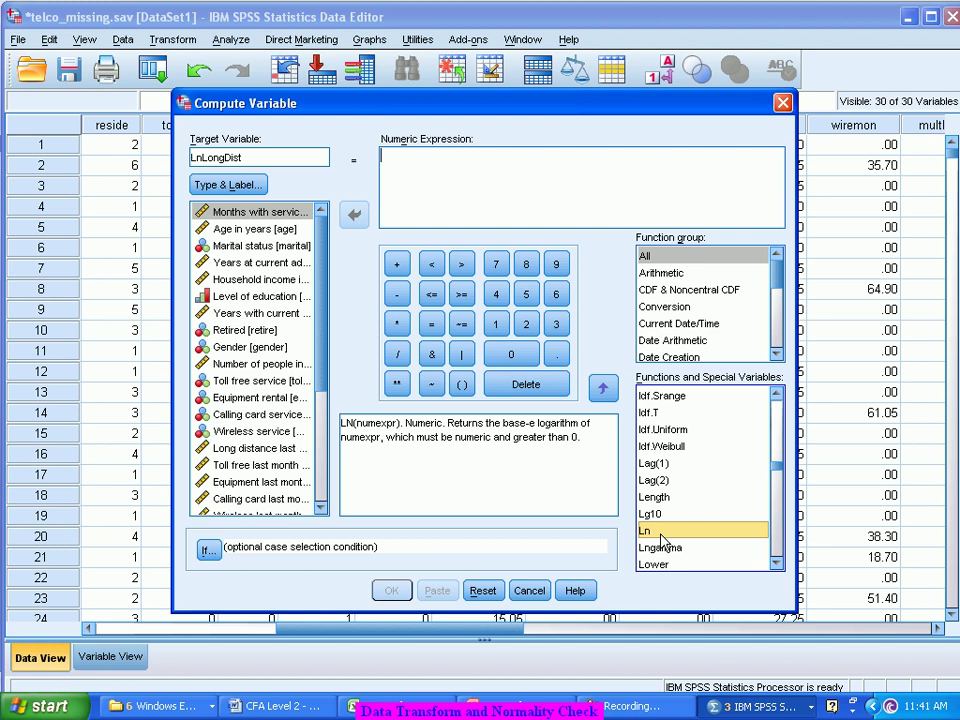
double_click(660, 535)
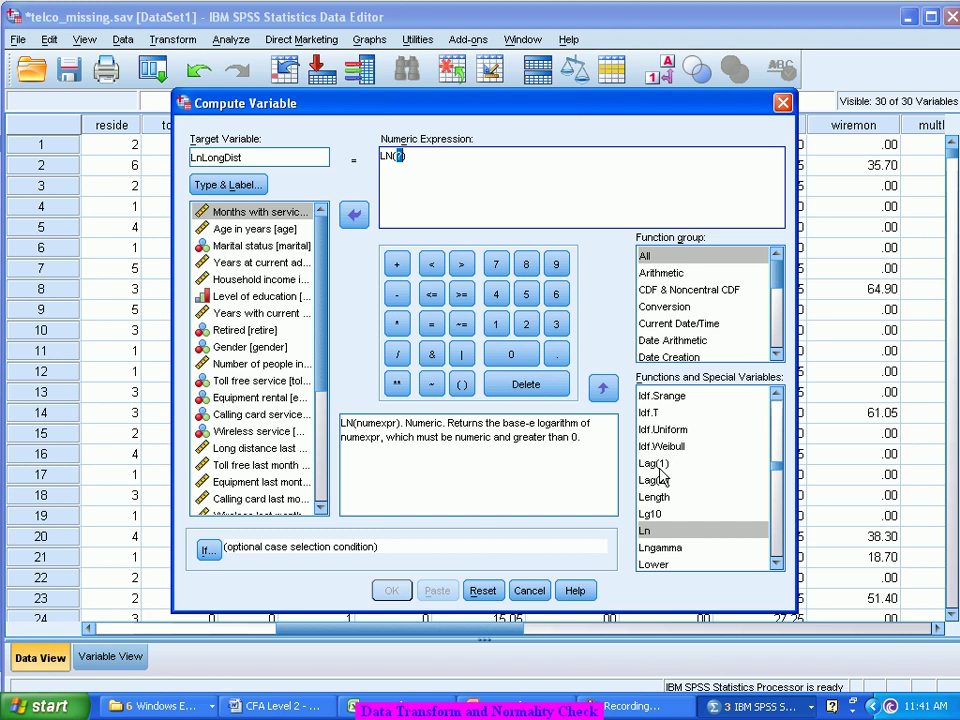
left_click(290, 452)
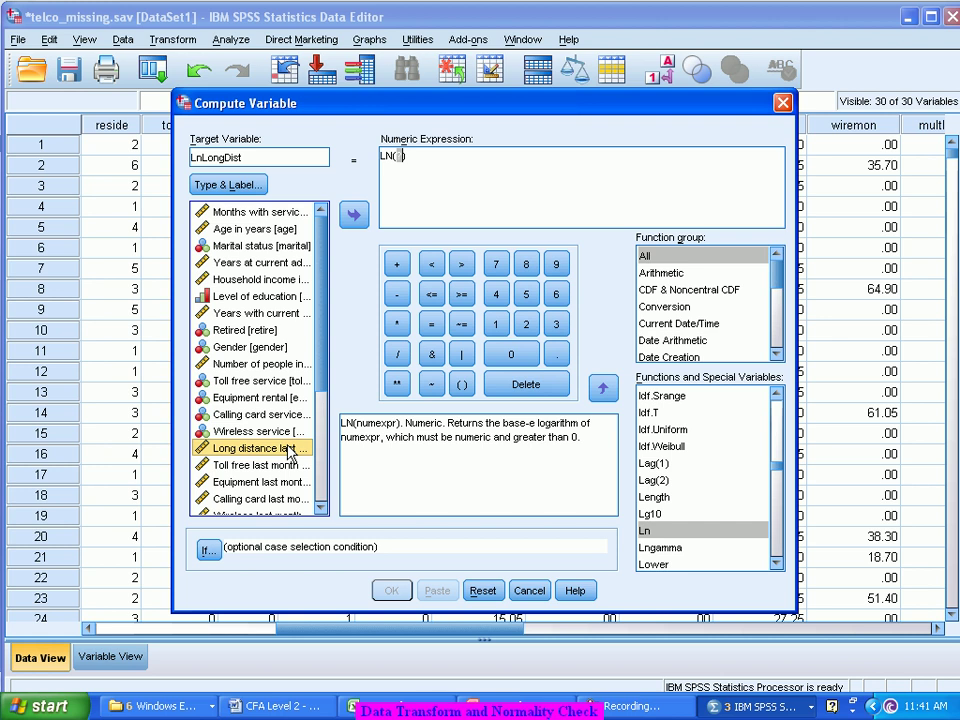
double_click(290, 452)
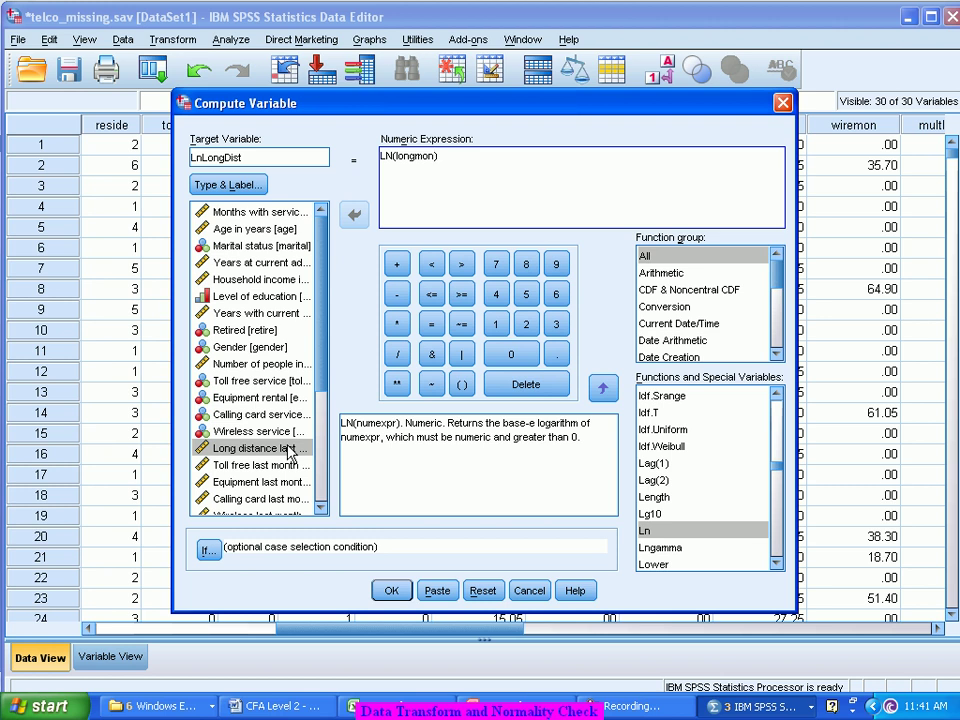
Step: Create LnLongDist, confirm it as variable 31 in Variable View, then return to Data View
left_click(401, 592)
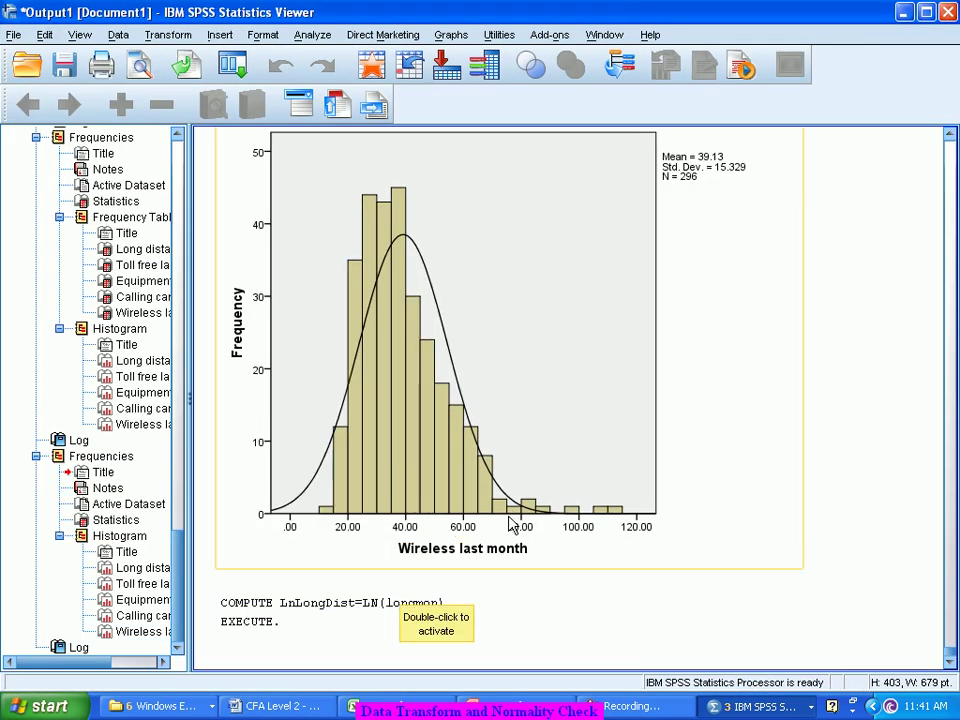
left_click(745, 706)
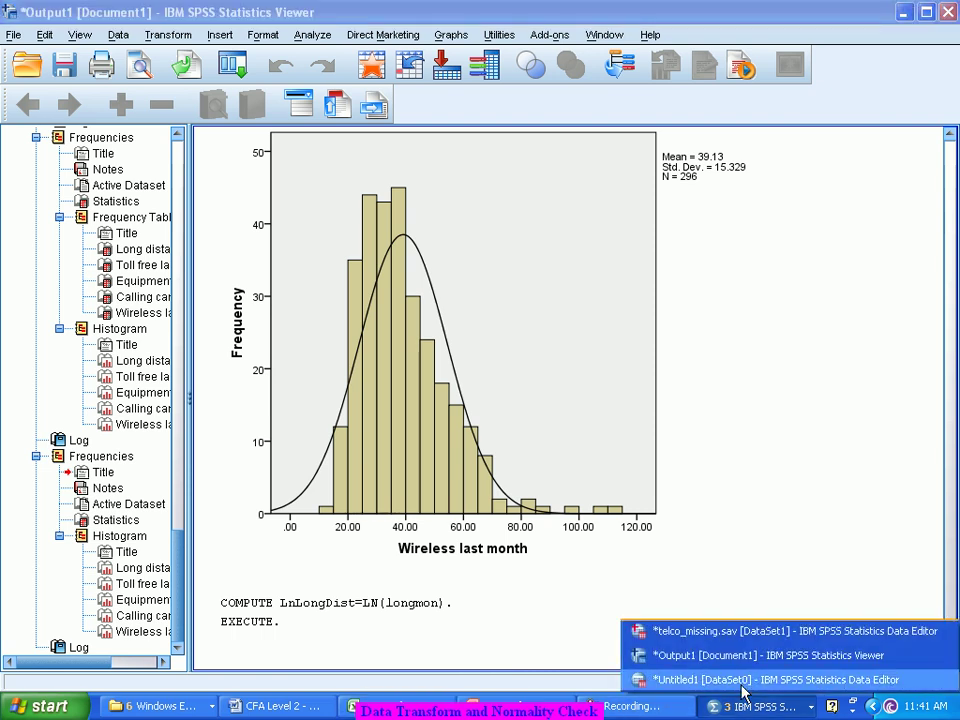
left_click(750, 636)
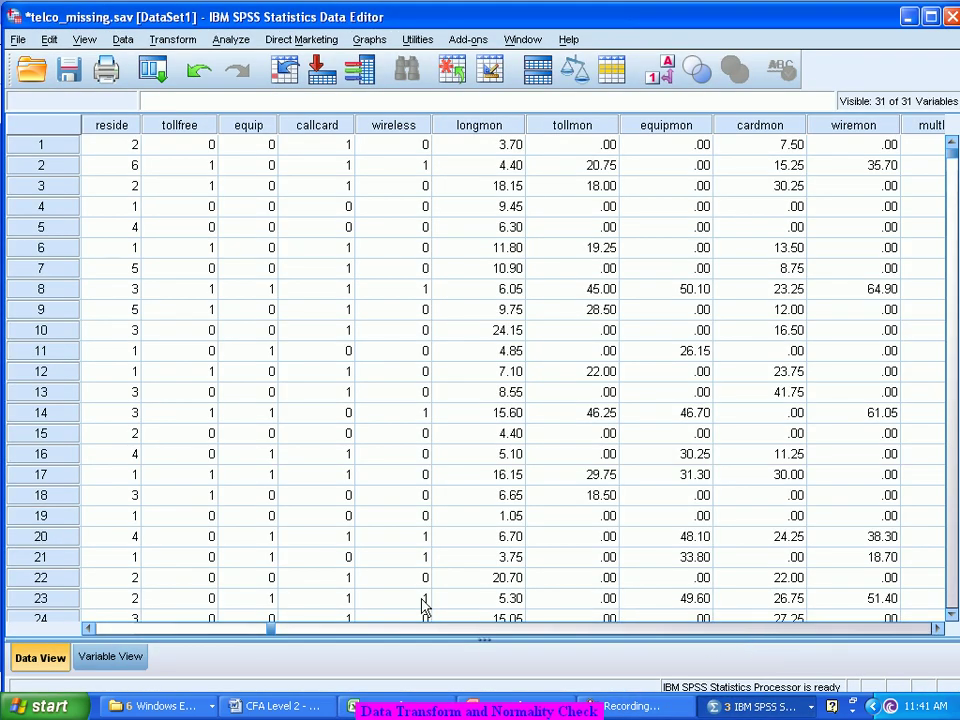
left_click(143, 658)
scroll(223, 505, "down", 3)
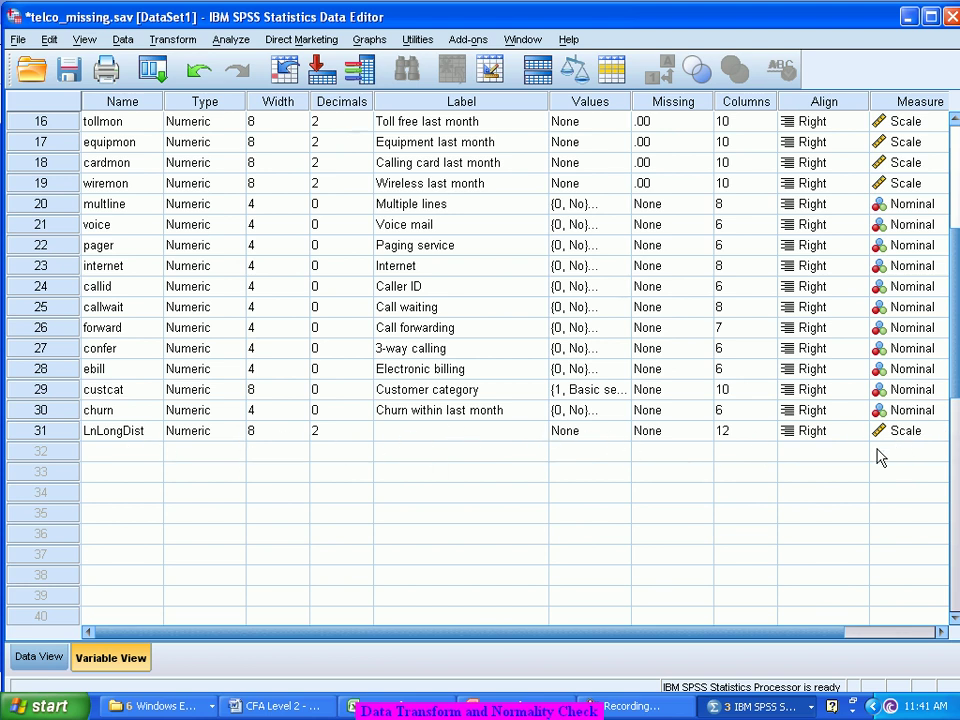
left_click_drag(793, 634, 760, 657)
left_click(38, 657)
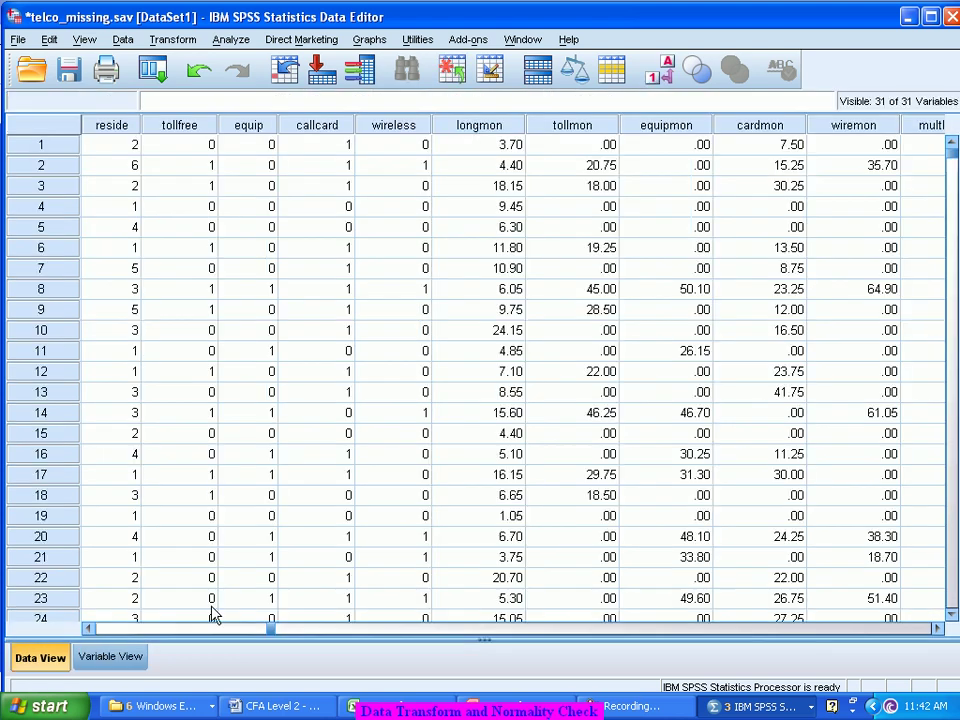
Step: Scroll right to the LnLongDist column showing log values such as 1.31 and 1.48
left_click(936, 629)
left_click_drag(936, 632, 936, 632)
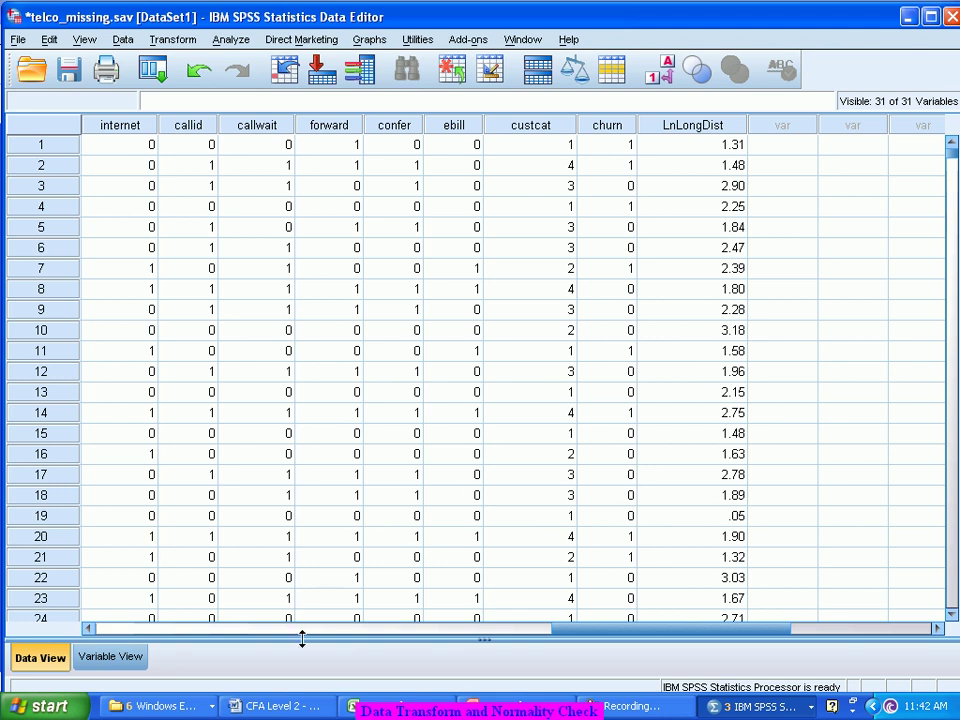
left_click(166, 78)
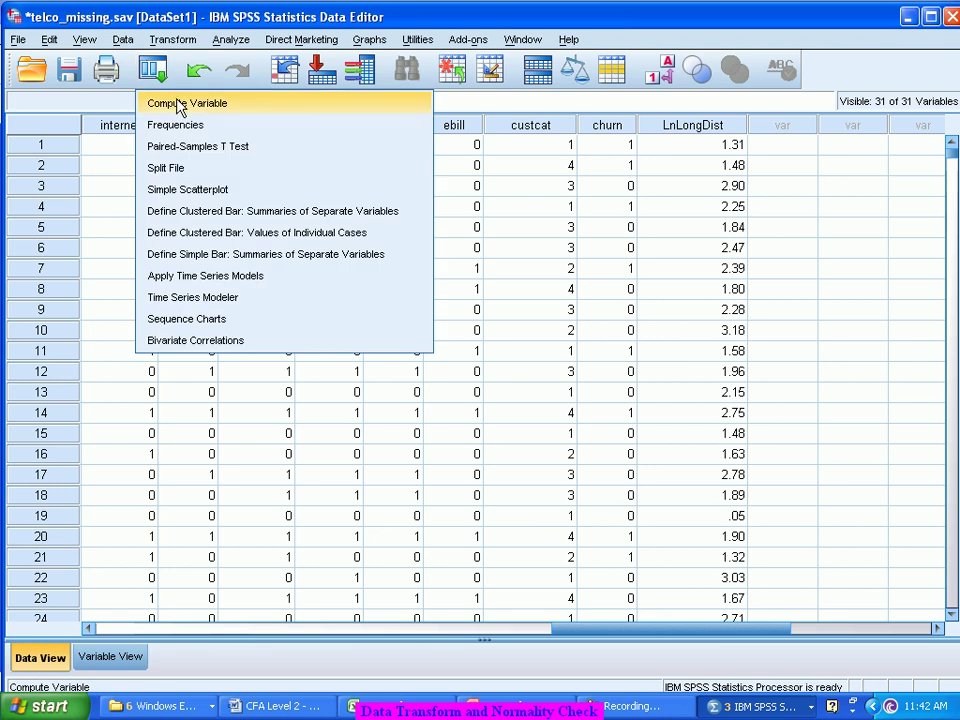
Step: Compute LnTollFree as LN(tollmon) from the recalled Compute Variable dialog
left_click(180, 104)
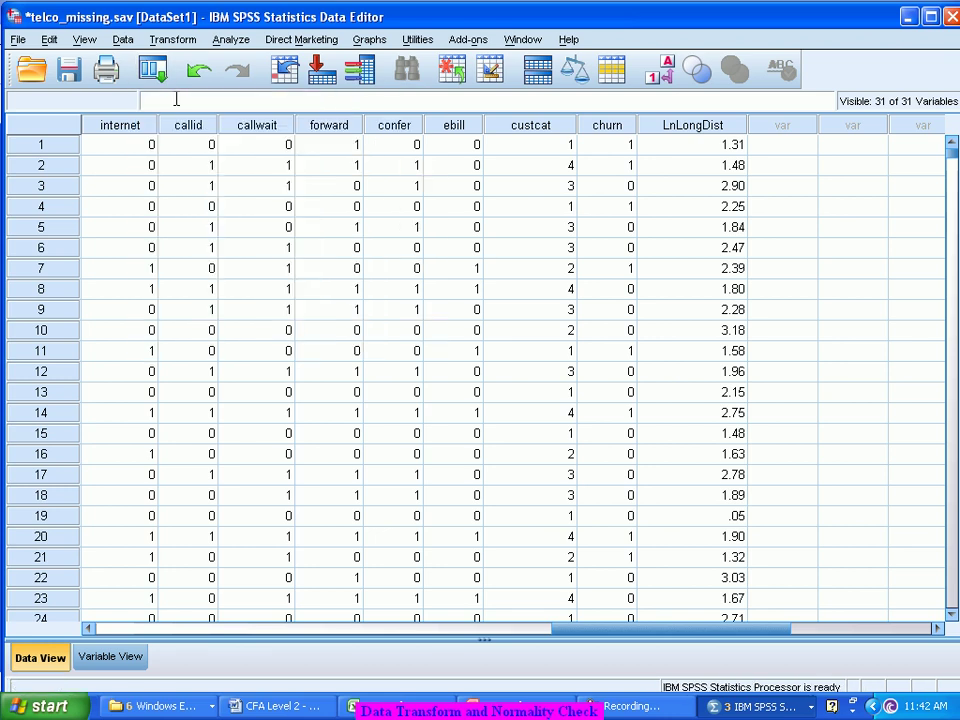
left_click(262, 160)
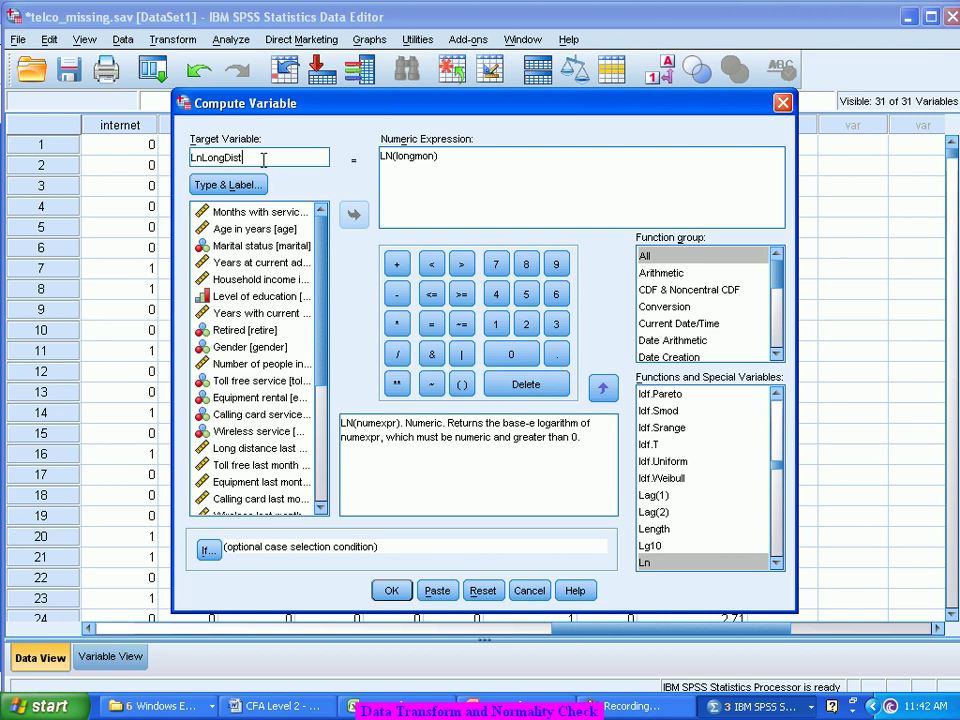
key("BackSpace")
key("BackSpace")
key("BackSpace")
key("BackSpace")
key("BackSpace")
key("BackSpace")
key("BackSpace")
key("BackSpace")
type("TollFree")
key("Tab")
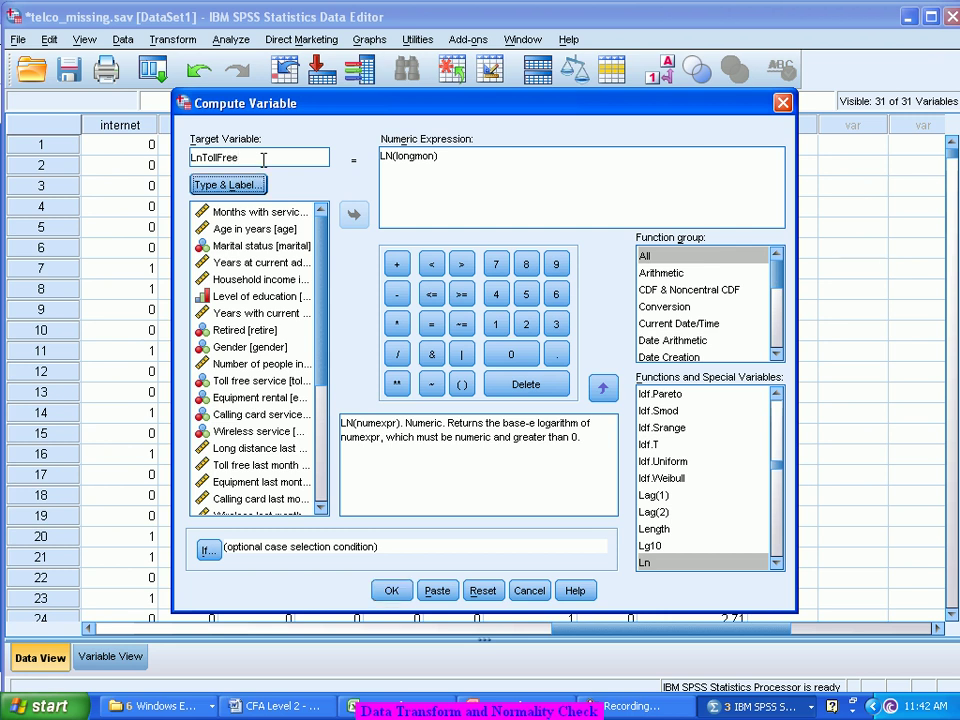
double_click(415, 156)
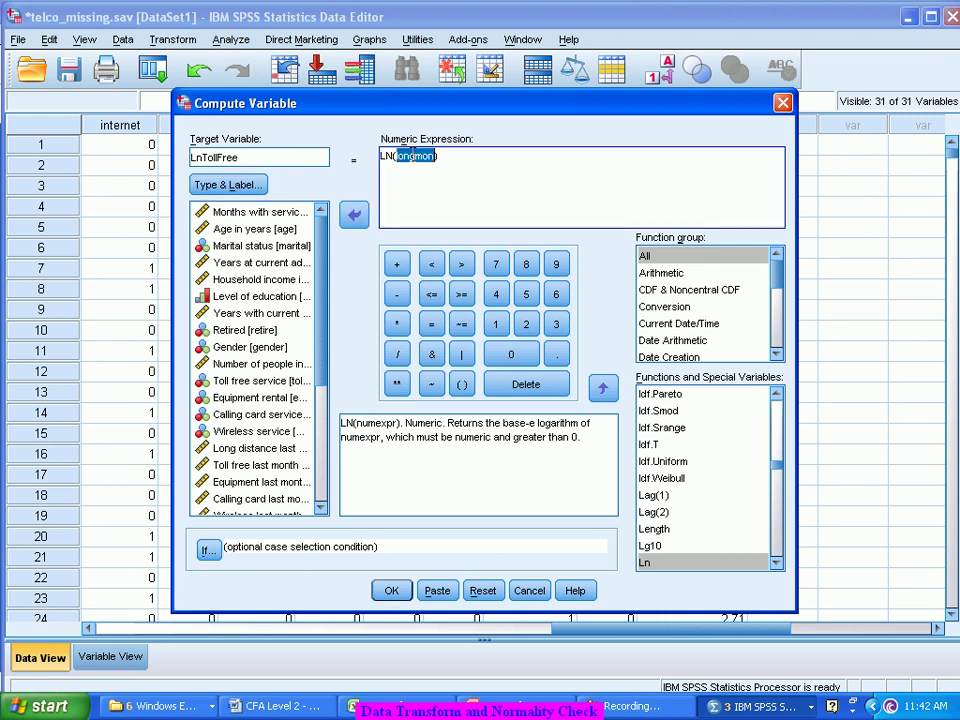
double_click(262, 465)
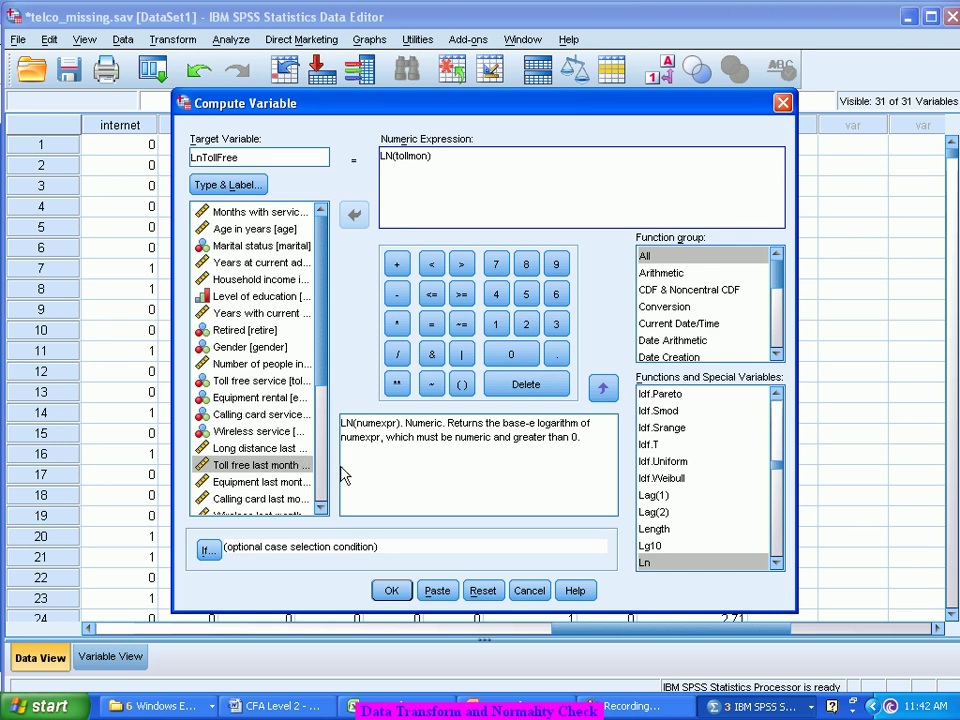
left_click(393, 590)
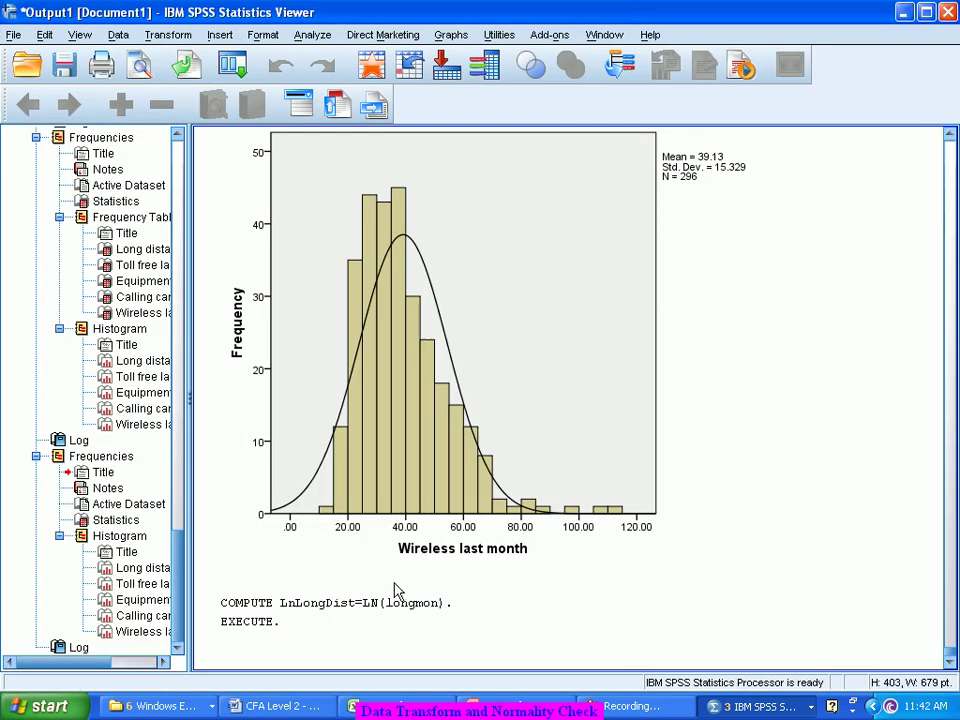
Step: Compute LnEquipment as LN(equipmon) using the recalled Compute Variable dialog
left_click(232, 65)
left_click(258, 98)
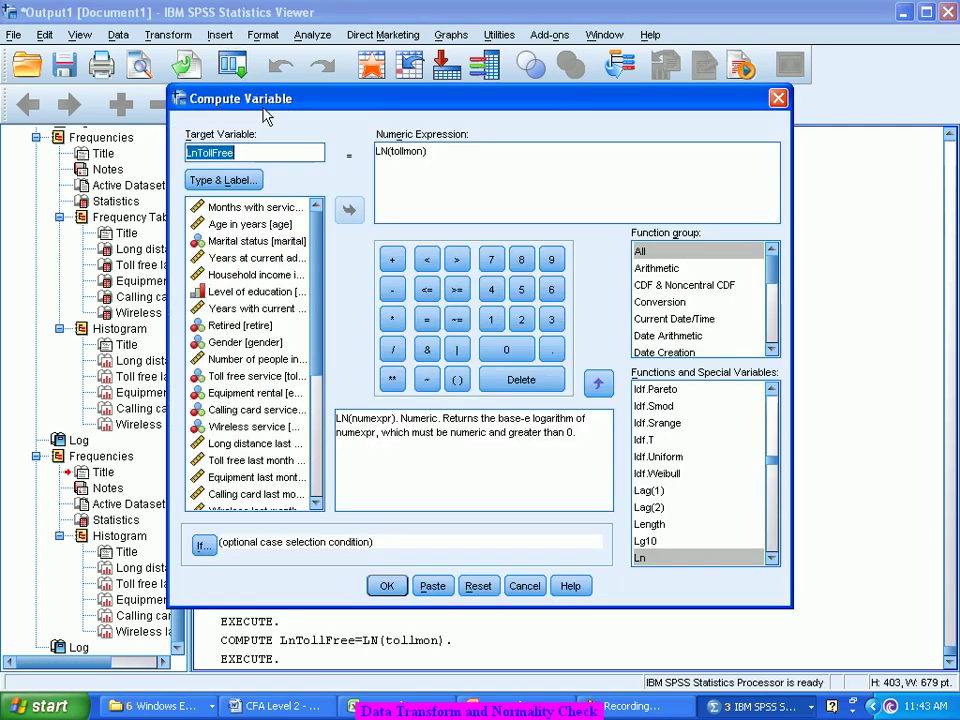
left_click(250, 152)
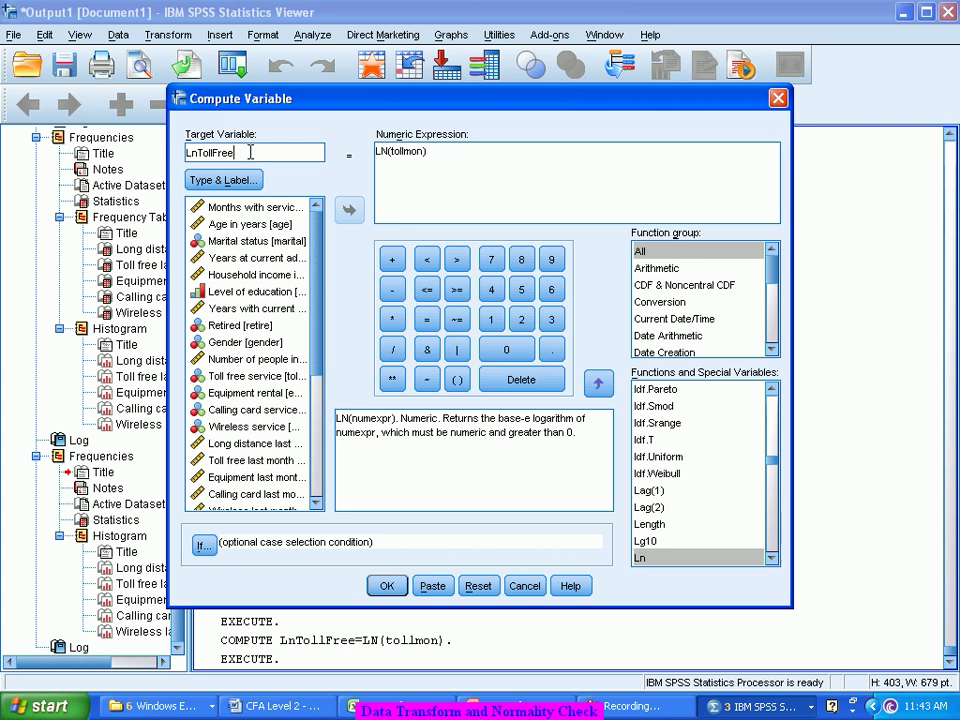
key("BackSpace")
key("BackSpace")
key("BackSpace")
key("BackSpace")
key("BackSpace")
key("BackSpace")
key("BackSpace")
key("BackSpace")
type("Equipment")
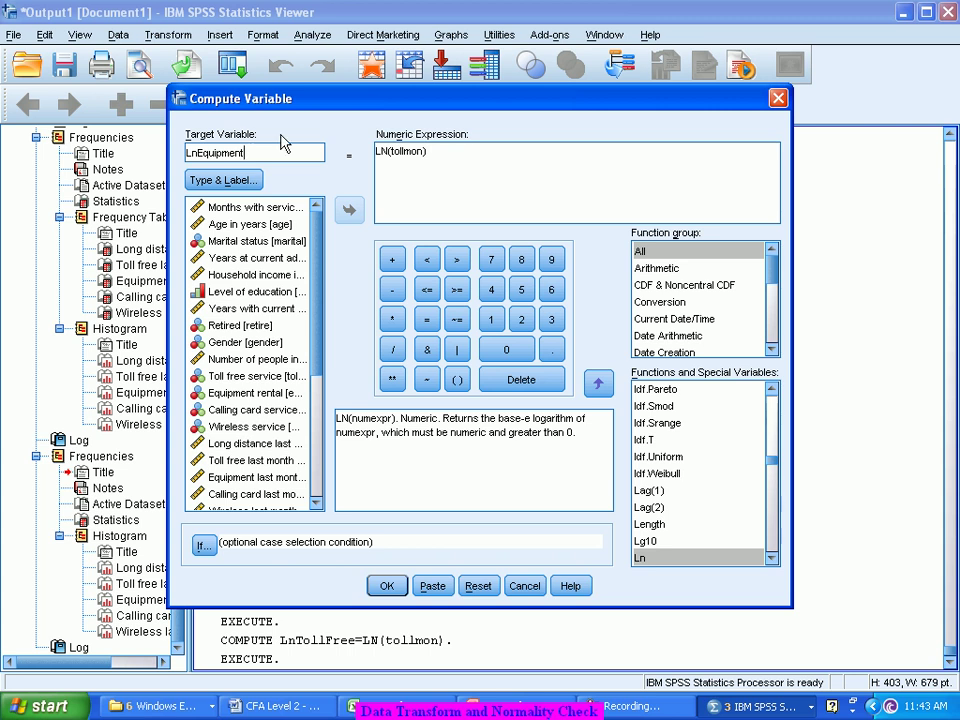
double_click(400, 152)
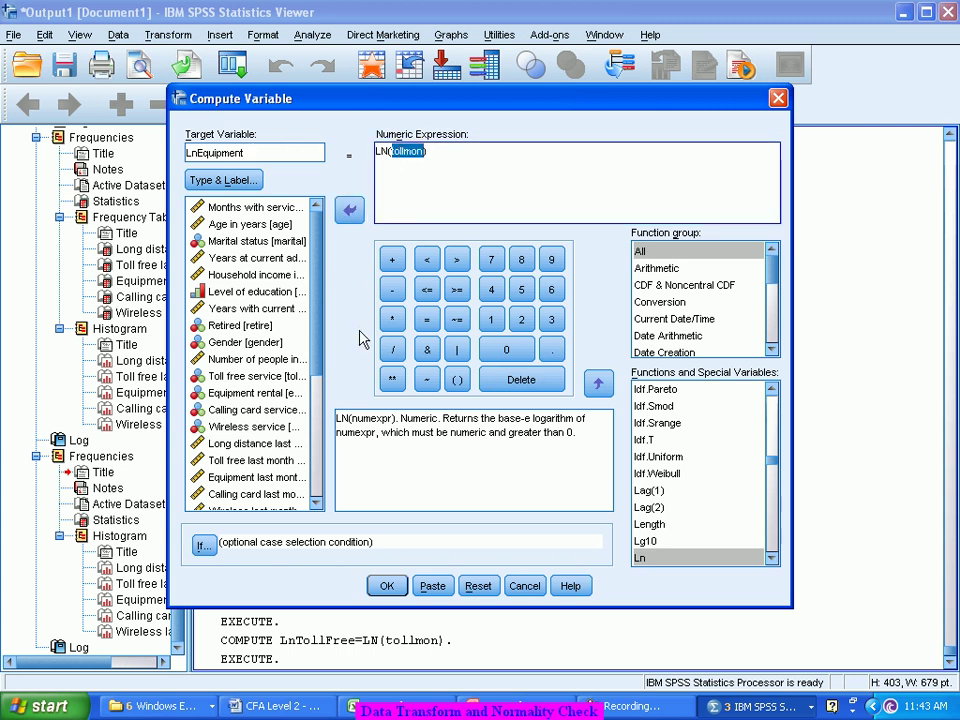
double_click(254, 479)
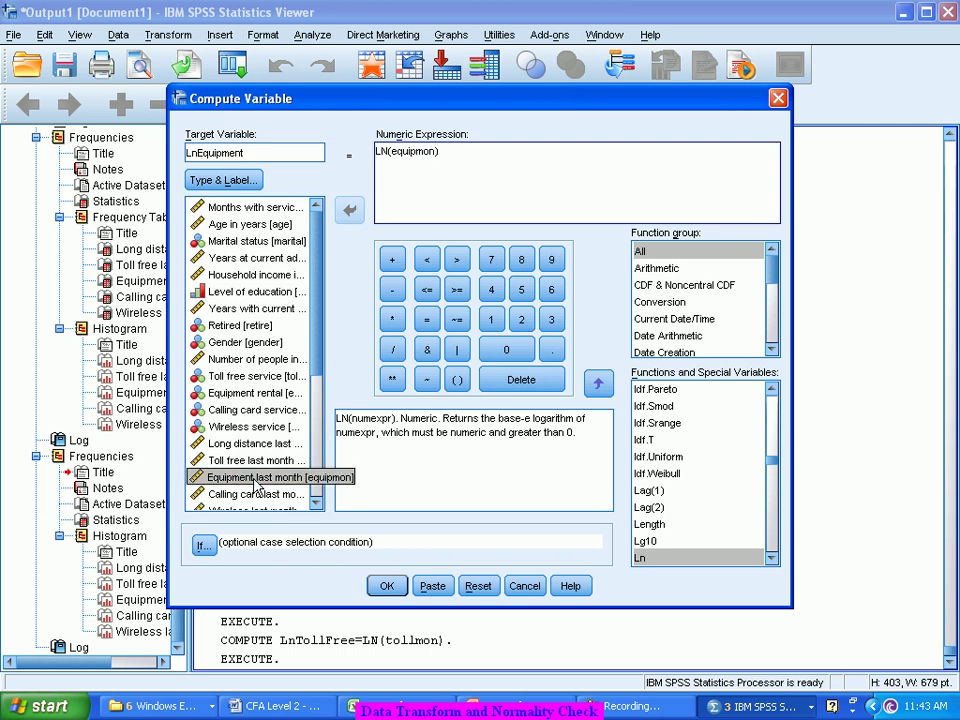
left_click(387, 585)
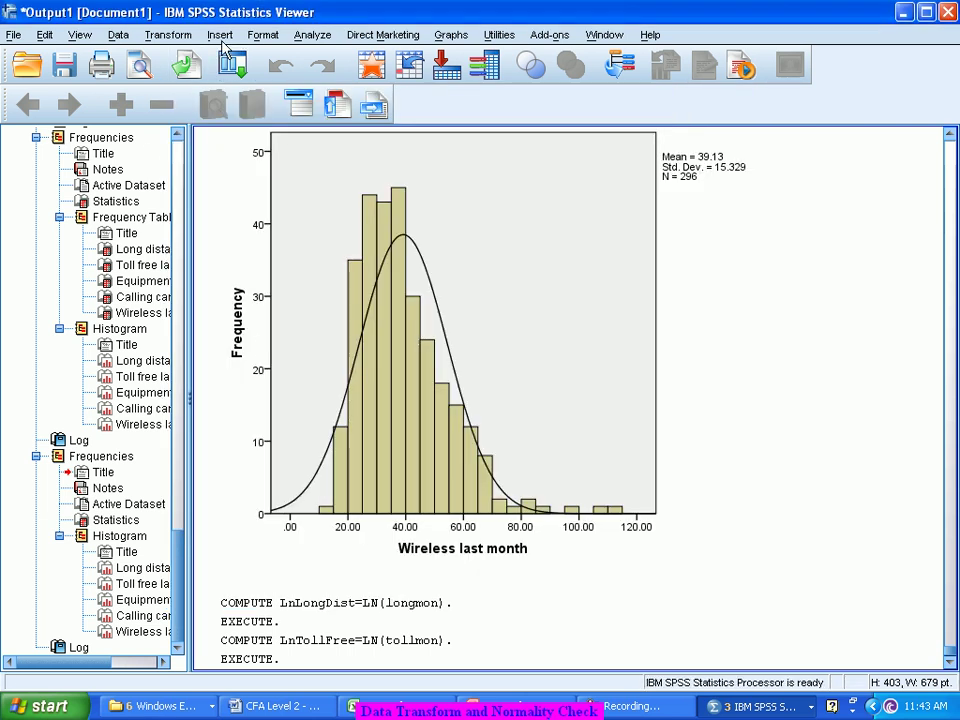
Step: Compute LnCallingCard as LN(cardmon) from the recalled Compute Variable dialog
left_click(238, 70)
left_click(238, 97)
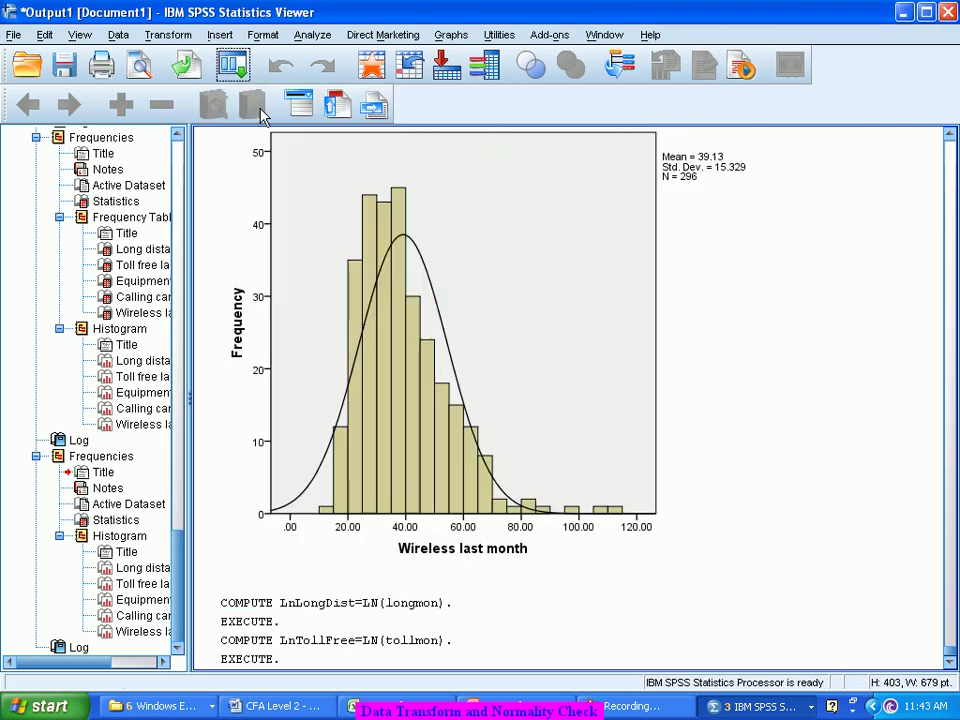
left_click(256, 152)
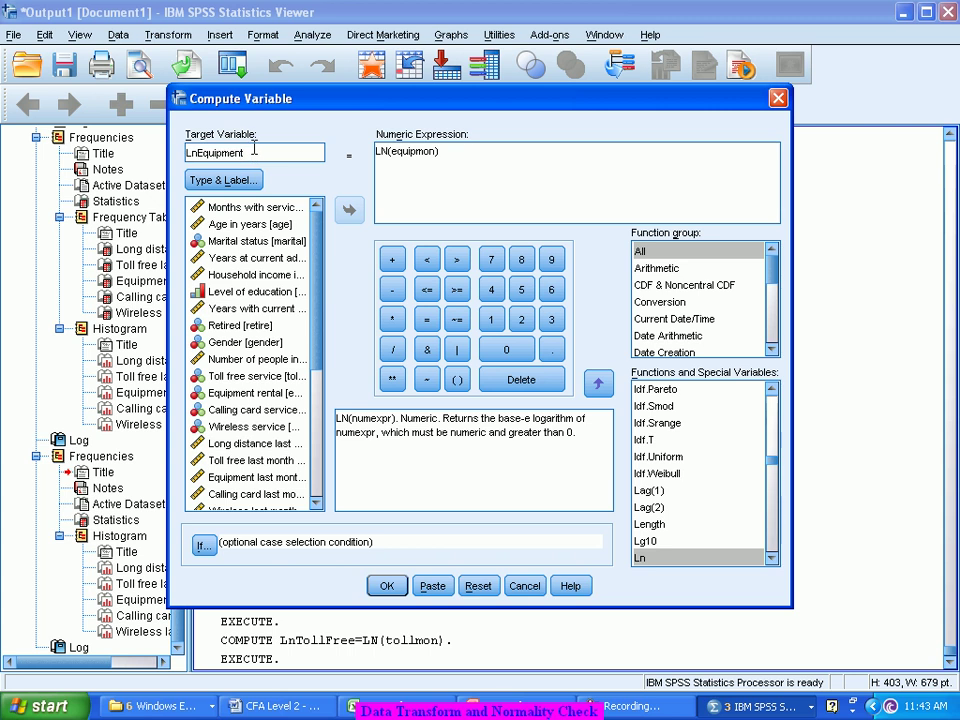
key("BackSpace")
key("BackSpace")
key("BackSpace")
key("BackSpace")
key("BackSpace")
key("BackSpace")
key("BackSpace")
key("BackSpace")
key("BackSpace")
type("CallingCard")
key("Tab")
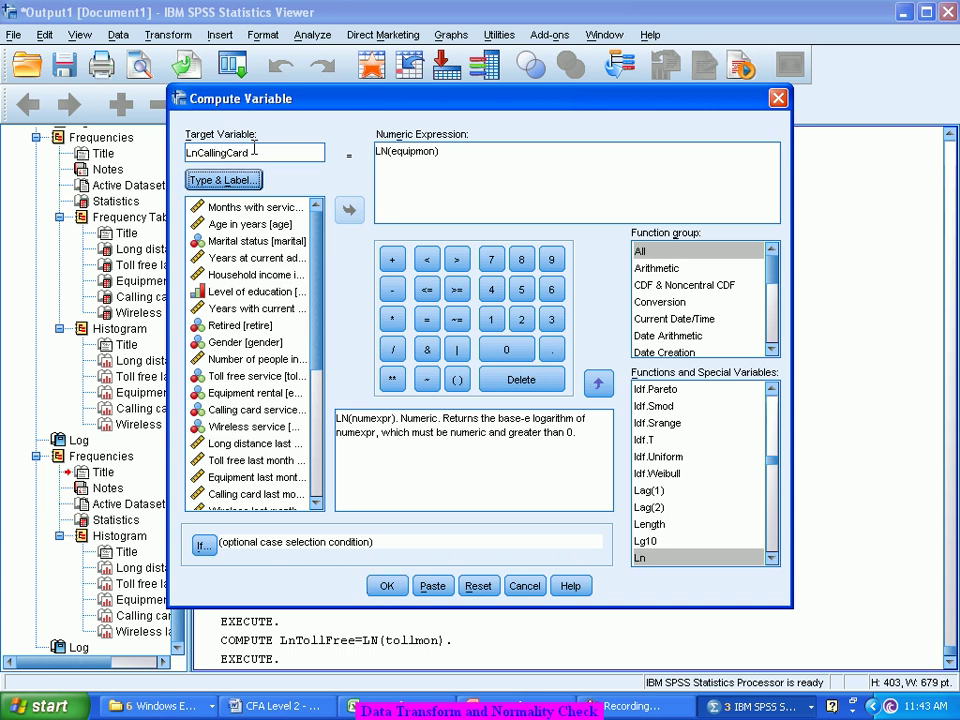
double_click(412, 151)
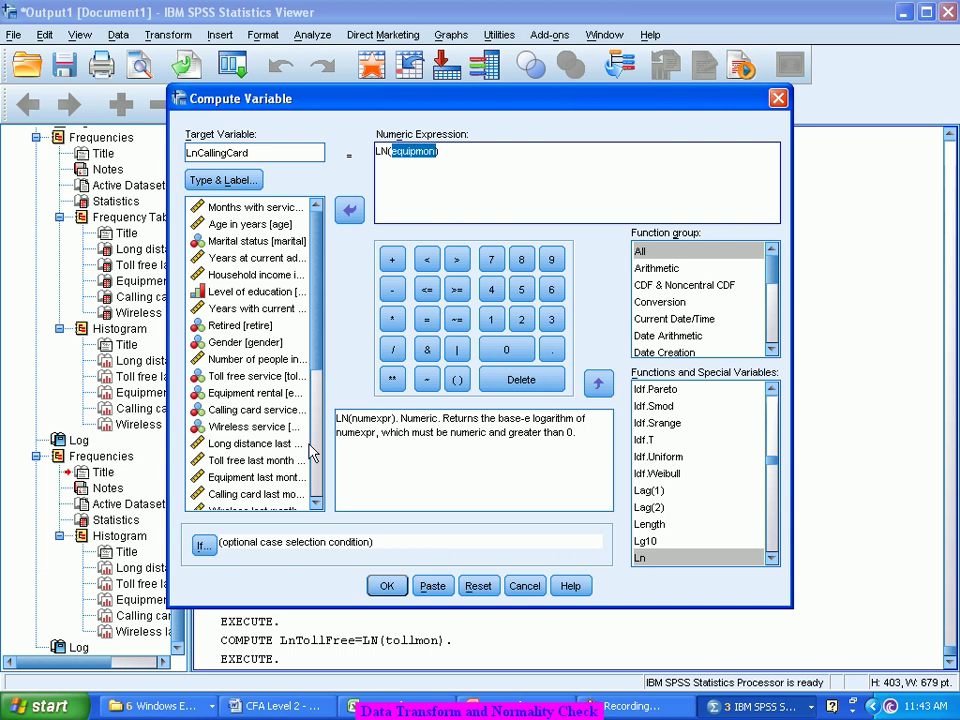
double_click(281, 494)
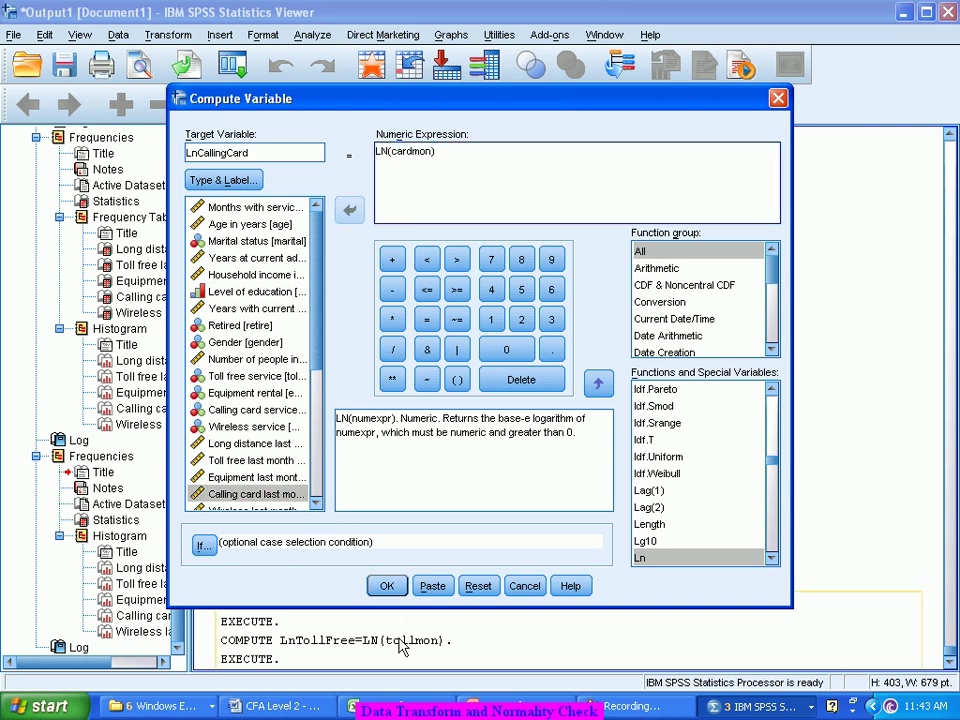
left_click(388, 585)
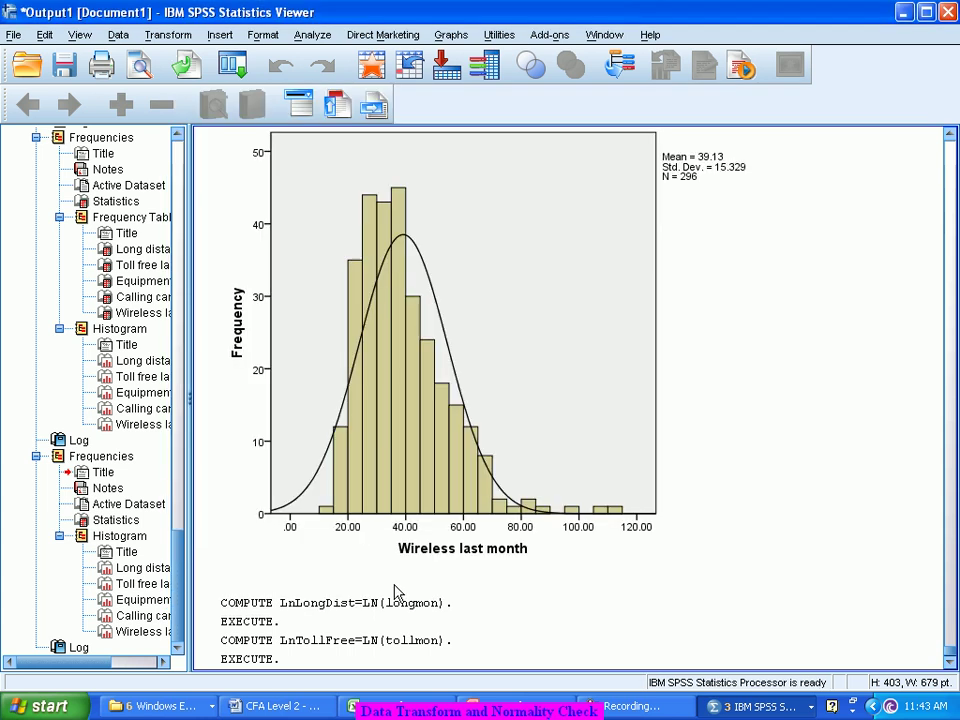
Step: Compute LnWireless as LN(wiremon) from the recalled Compute Variable dialog
left_click(235, 66)
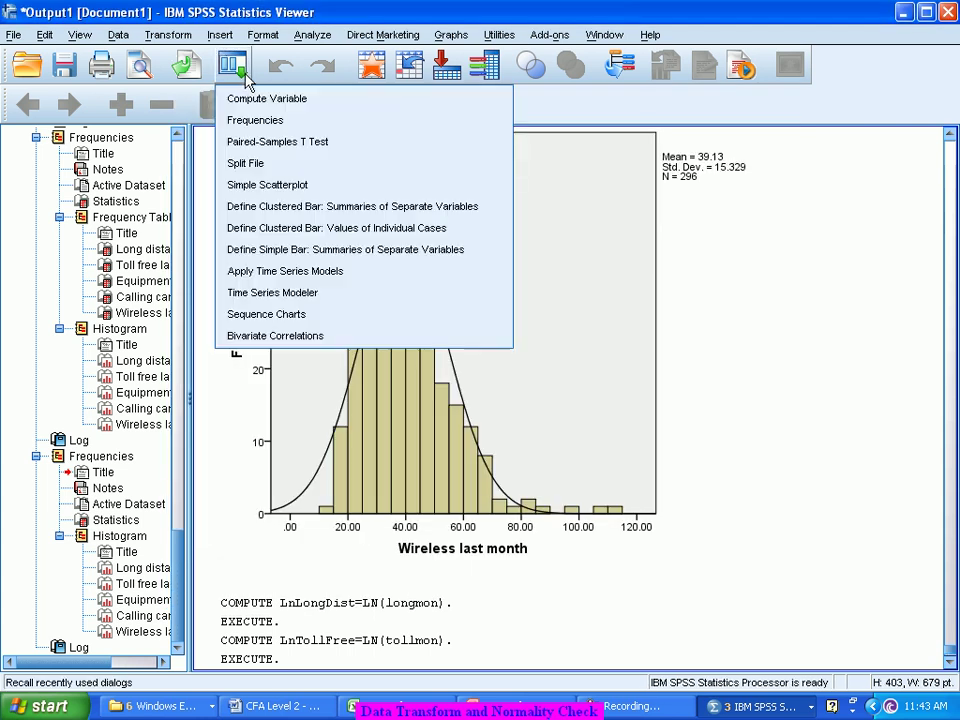
left_click(250, 100)
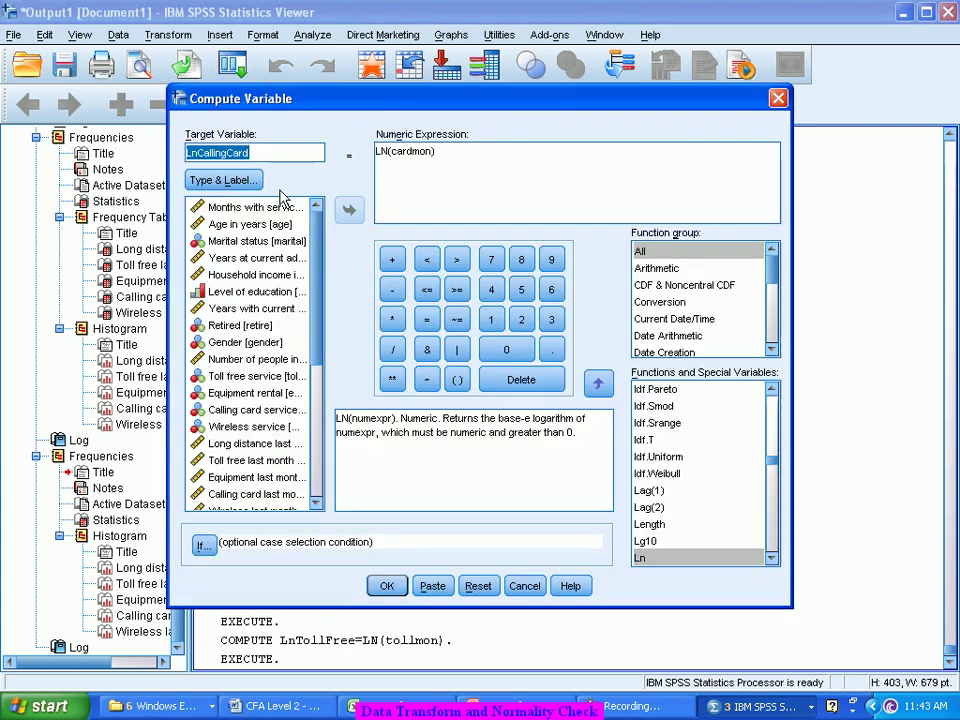
left_click(274, 151)
key("BackSpace")
key("BackSpace")
key("BackSpace")
key("BackSpace")
key("BackSpace")
key("BackSpace")
key("BackSpace")
key("BackSpace")
key("BackSpace")
key("BackSpace")
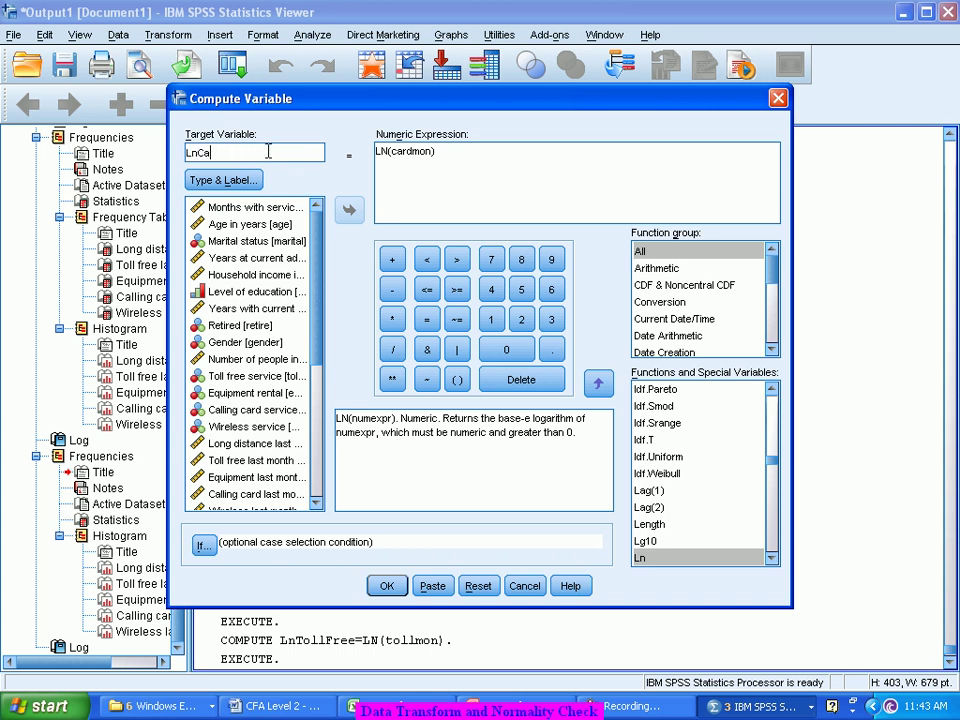
key("BackSpace")
type("Wireless")
double_click(415, 151)
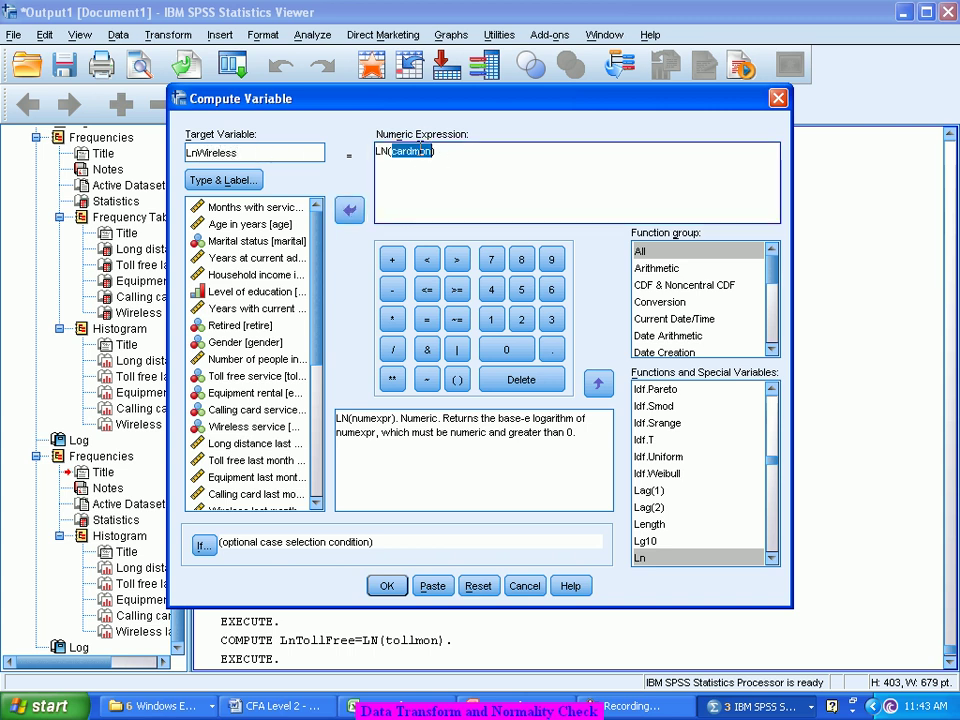
scroll(323, 371, "down", 1)
scroll(323, 371, "down", 1)
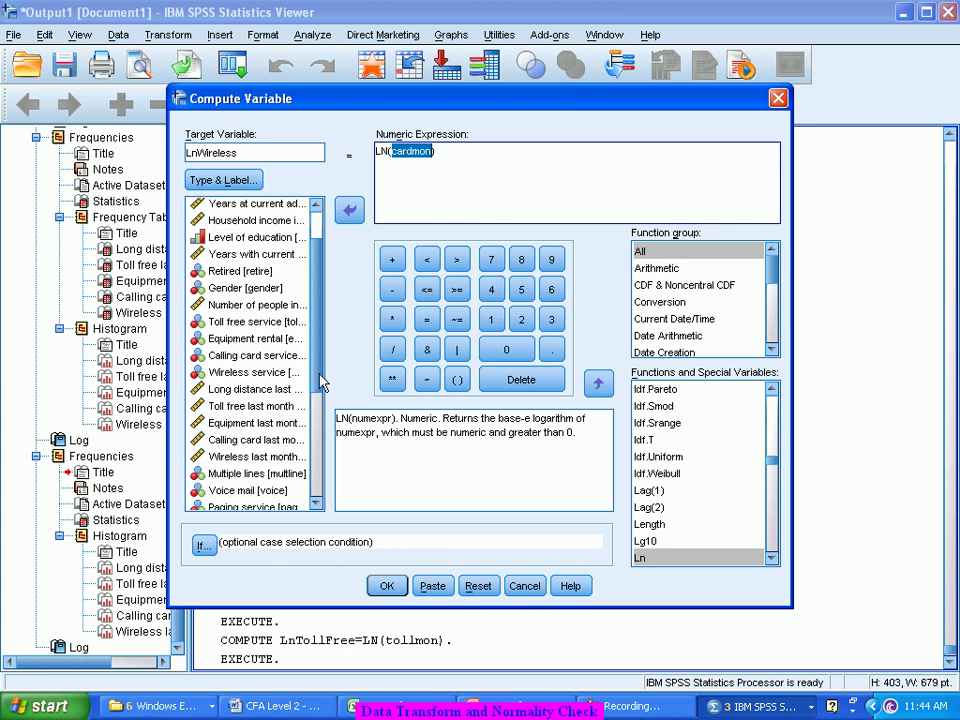
double_click(261, 457)
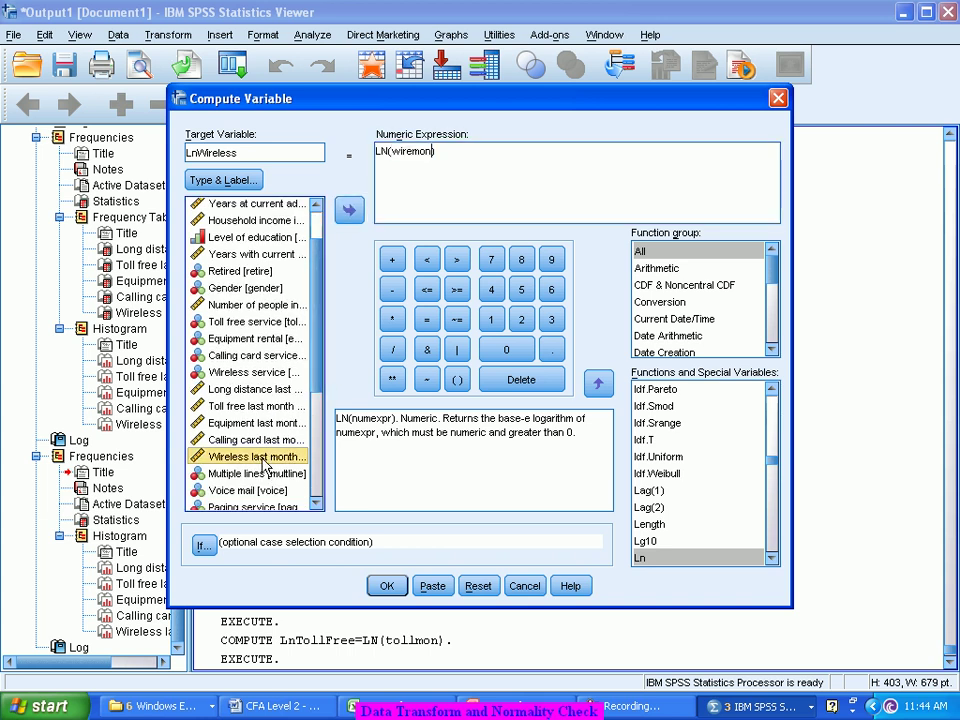
left_click(390, 587)
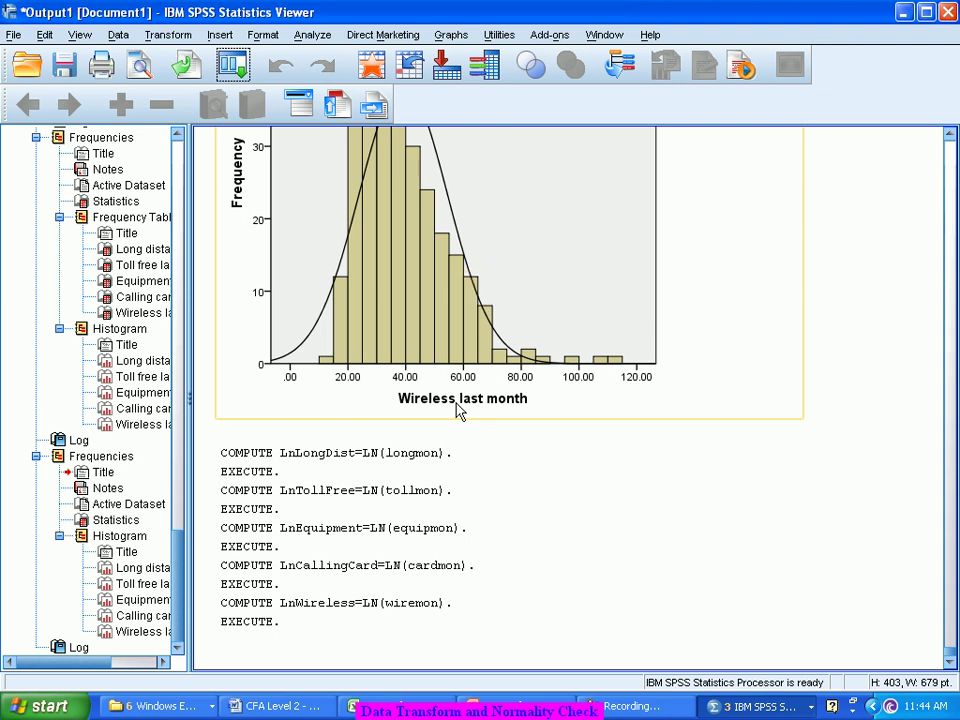
Step: Return to the telco_missing data, check a LnTollFree value, and scroll right to the Ln columns
left_click(755, 706)
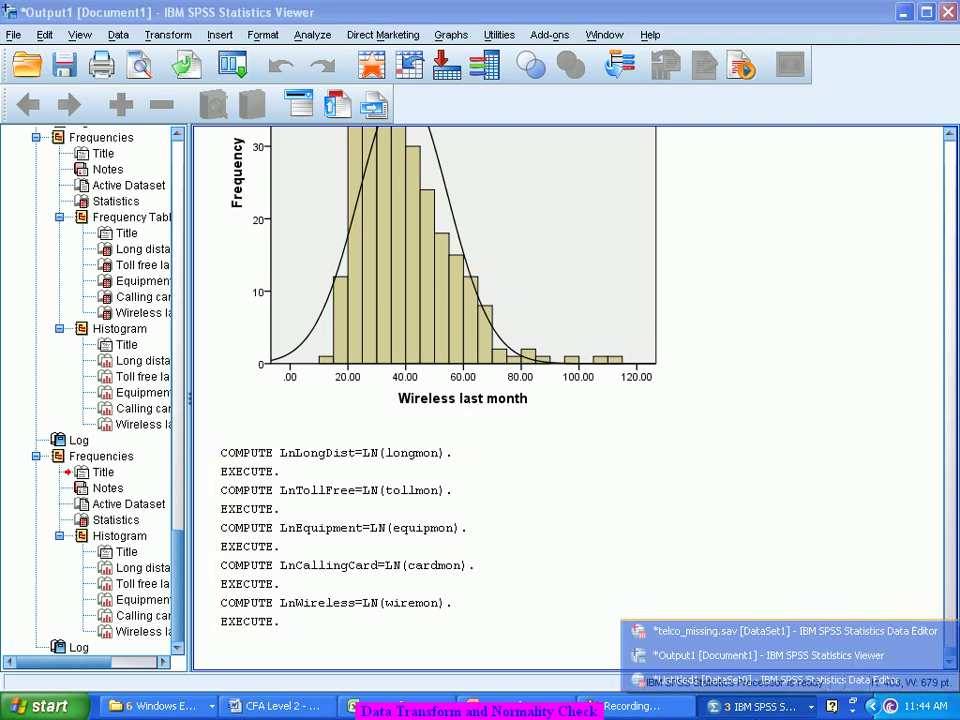
left_click(763, 631)
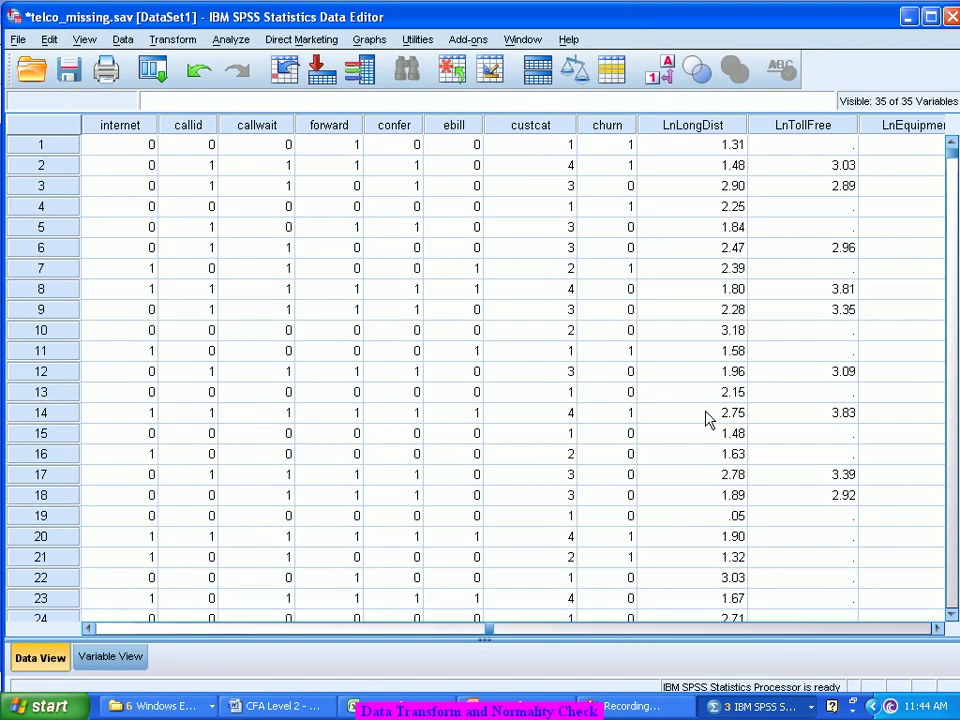
left_click(818, 168)
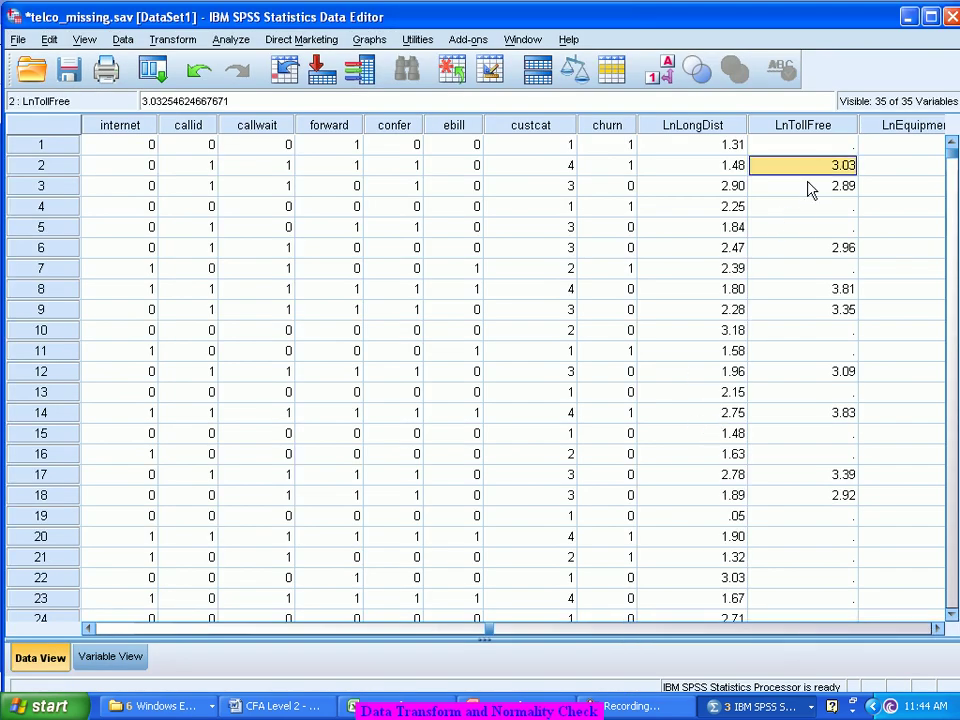
left_click(940, 628)
left_click(940, 628)
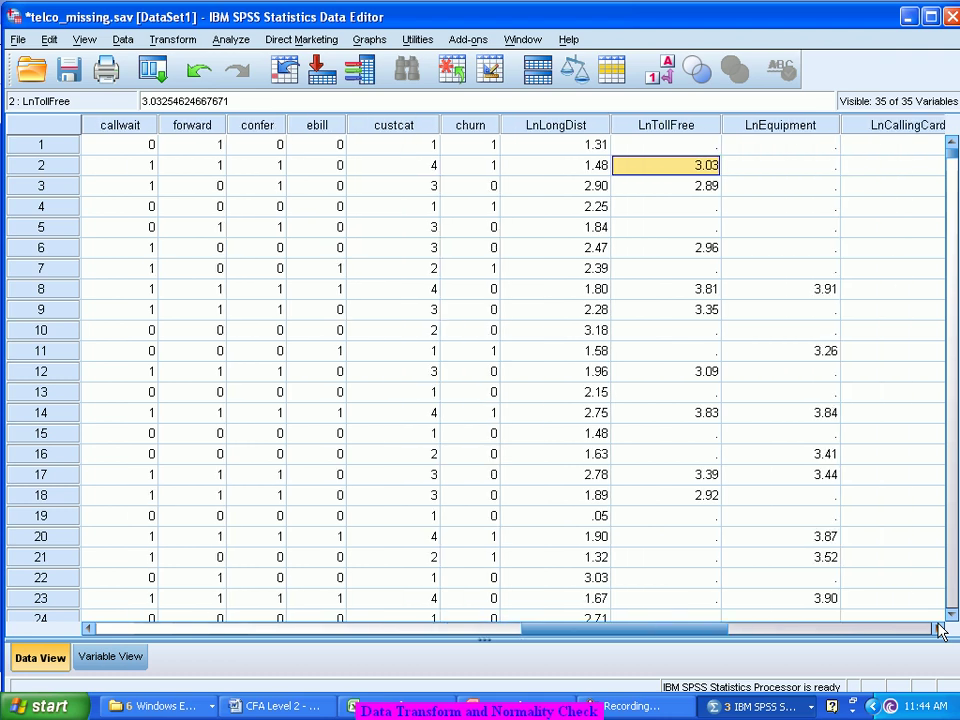
left_click(940, 628)
left_click(940, 628)
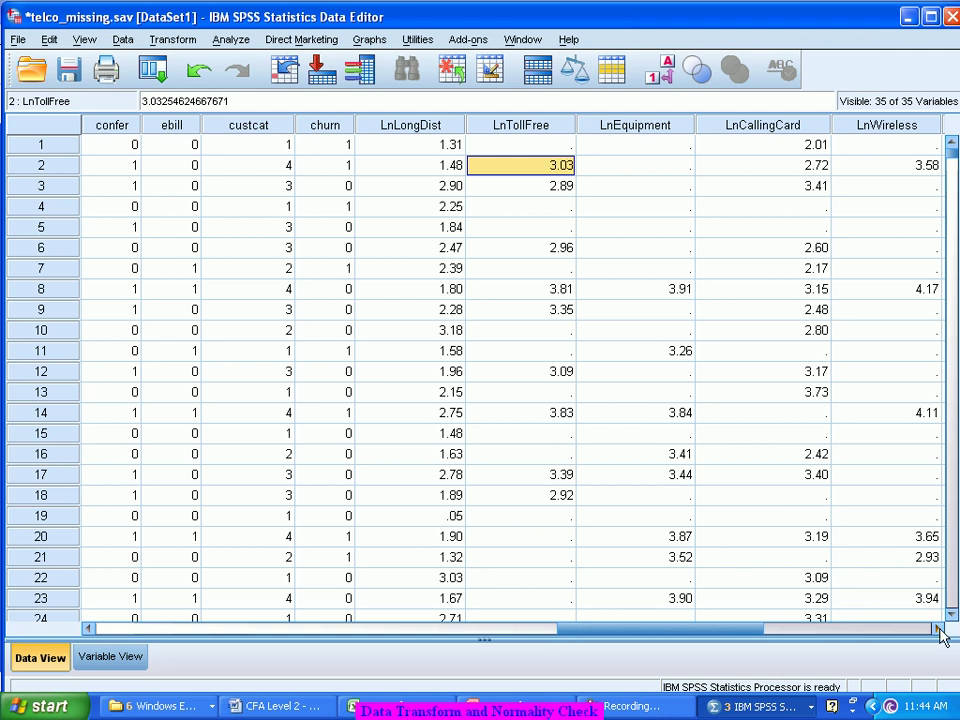
left_click(940, 628)
left_click(940, 628)
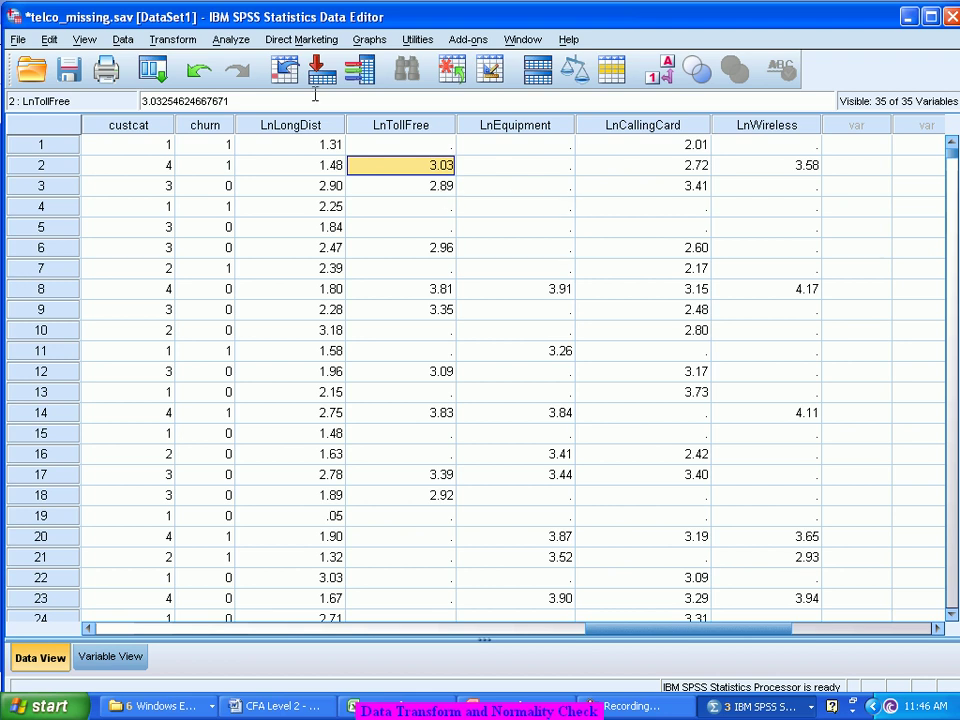
Step: Open Descriptives and add the five variables LnLongDist through LnWireless
left_click(155, 72)
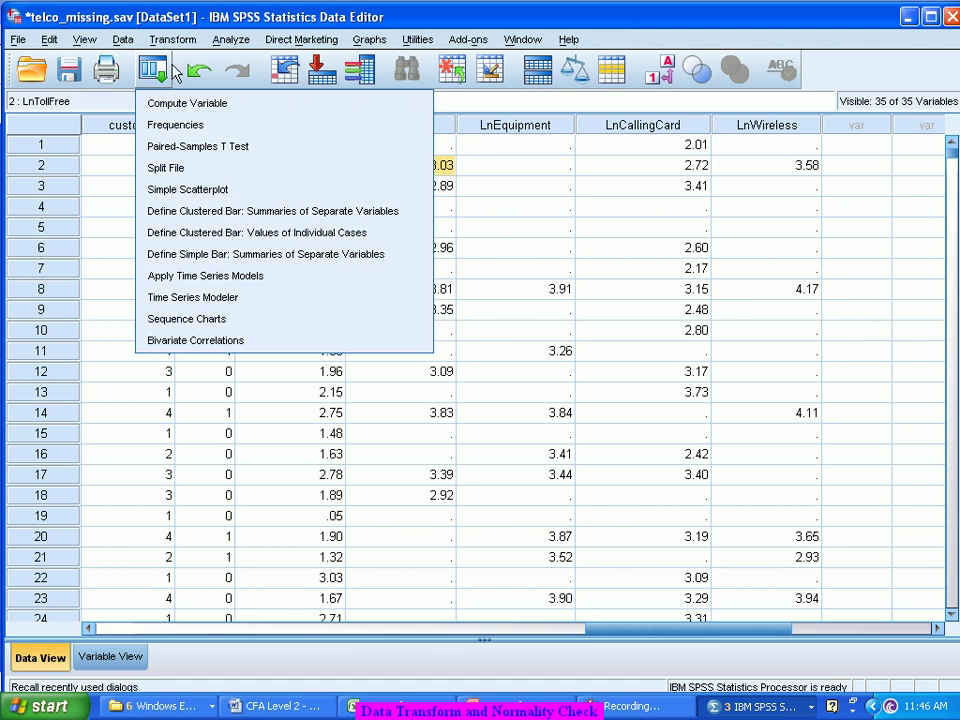
left_click(230, 39)
mouse_move(278, 92)
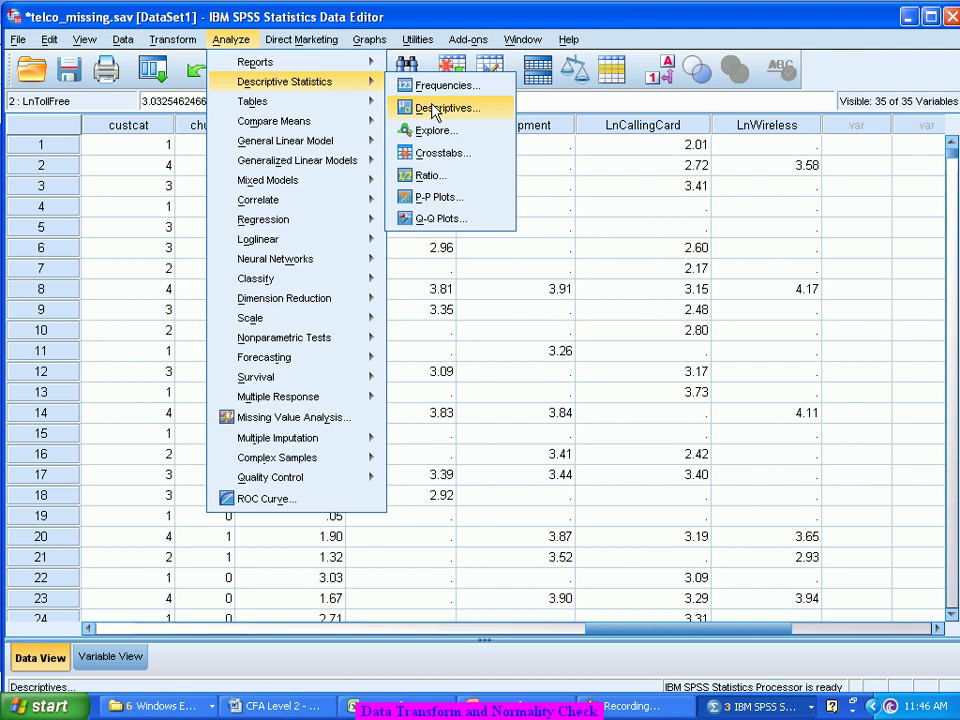
left_click(435, 110)
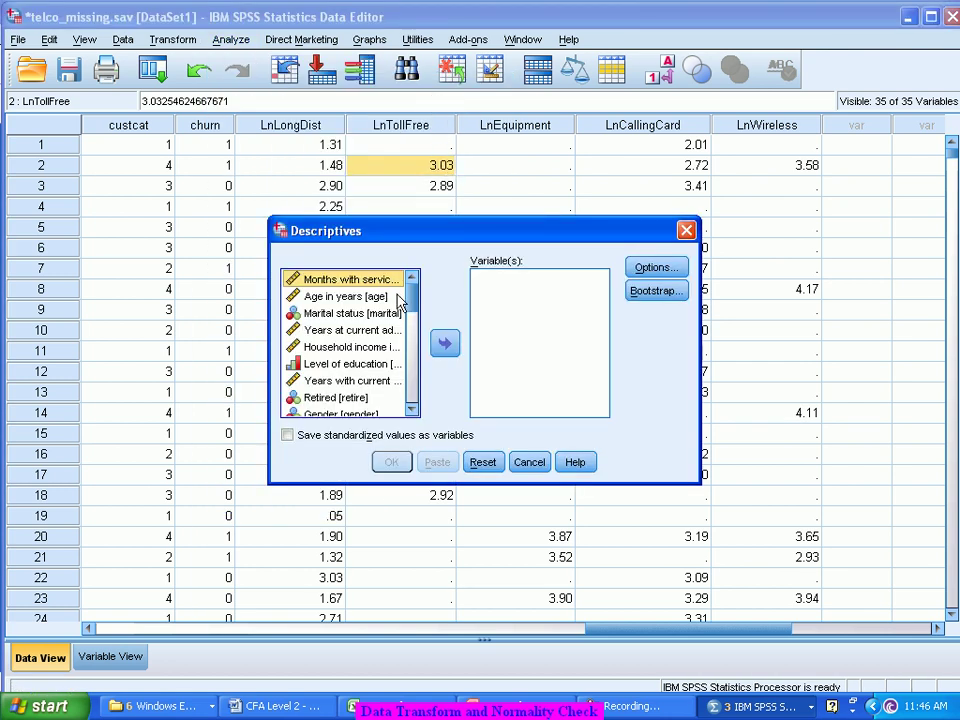
left_click_drag(412, 305, 446, 413)
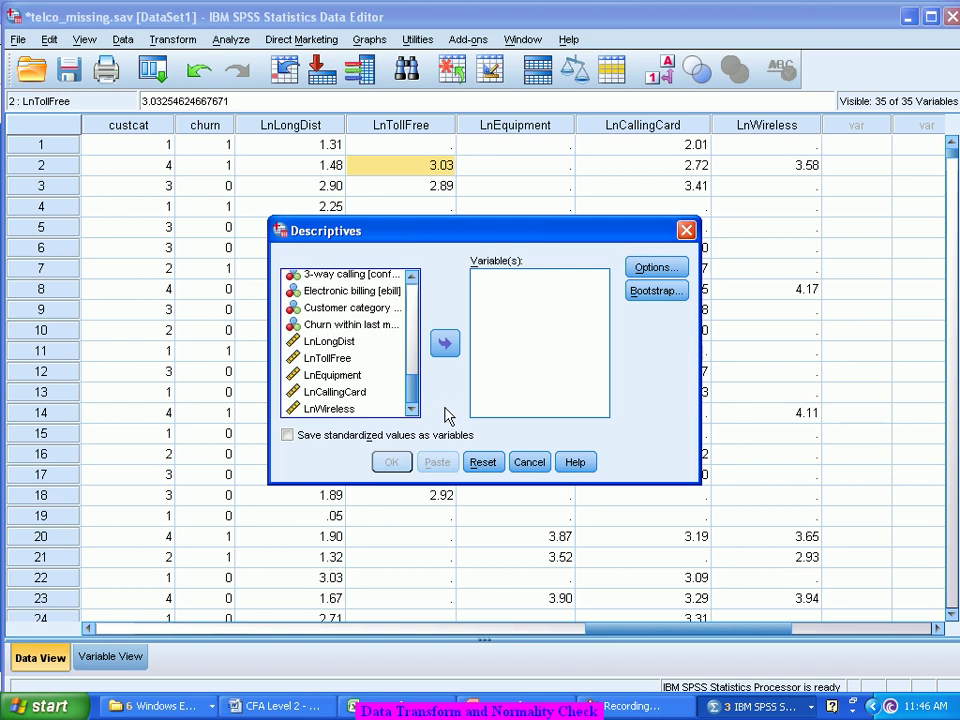
left_click(330, 345)
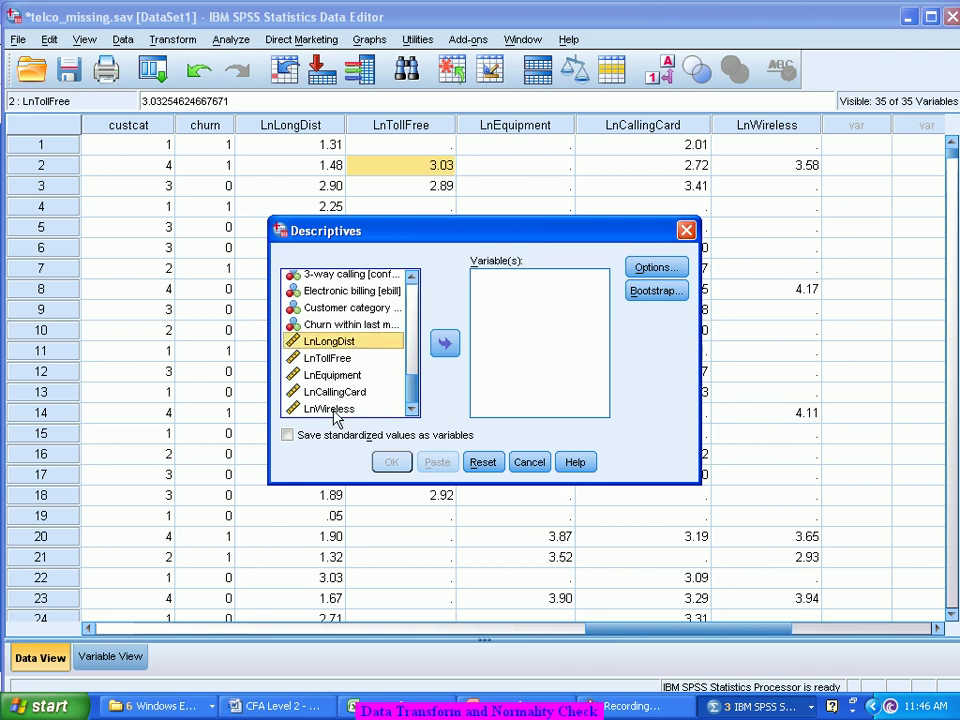
left_click(335, 410, "shift")
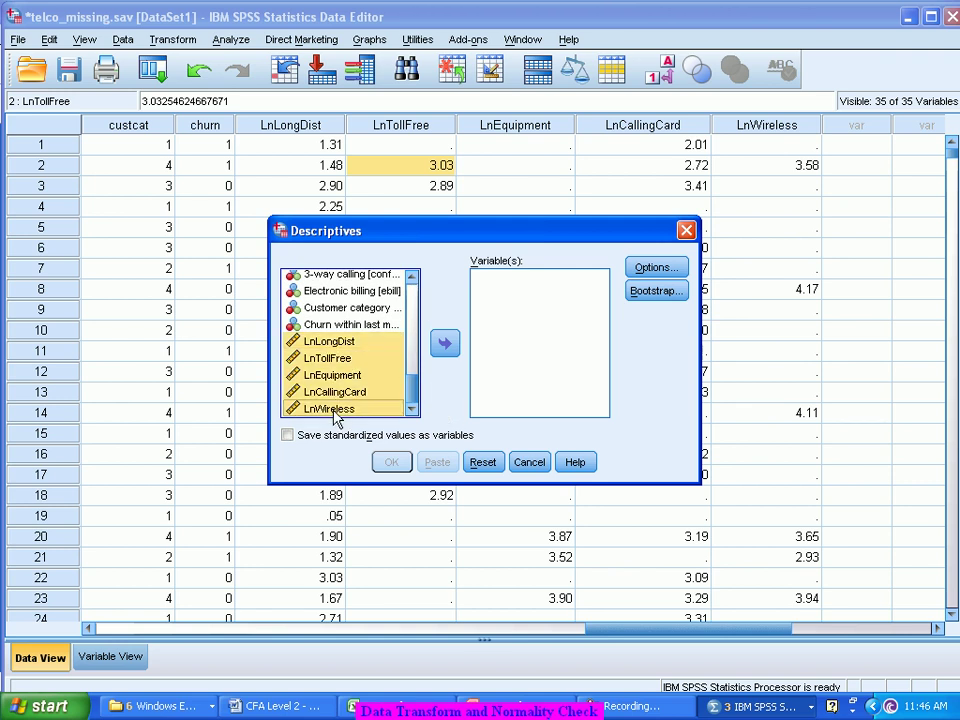
left_click(445, 343)
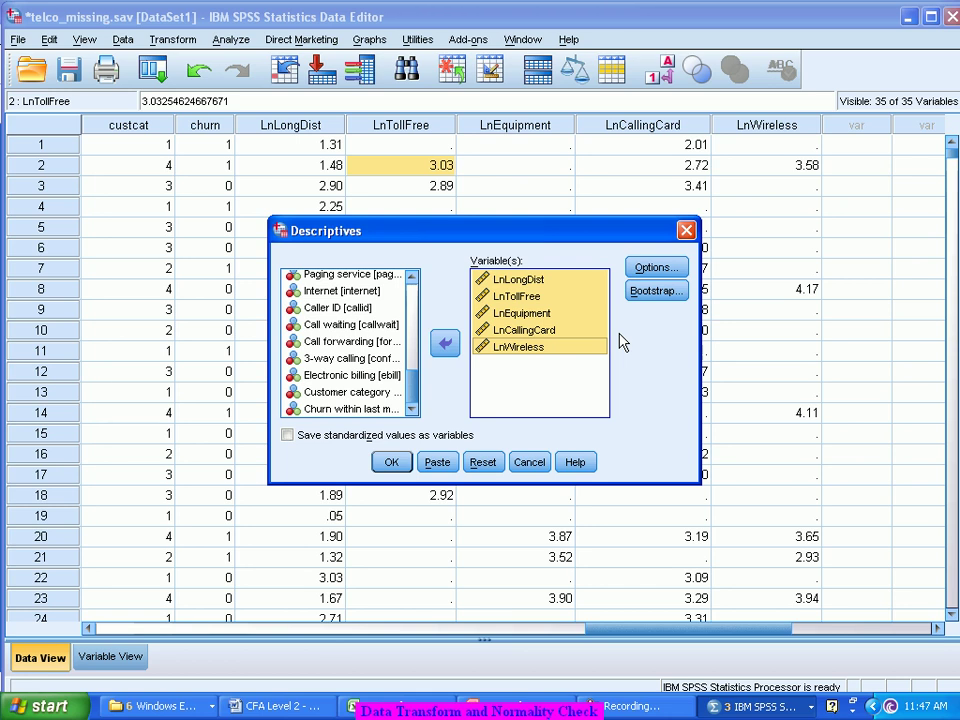
Step: Add skewness and kurtosis to the statistics and run Descriptives
left_click(660, 272)
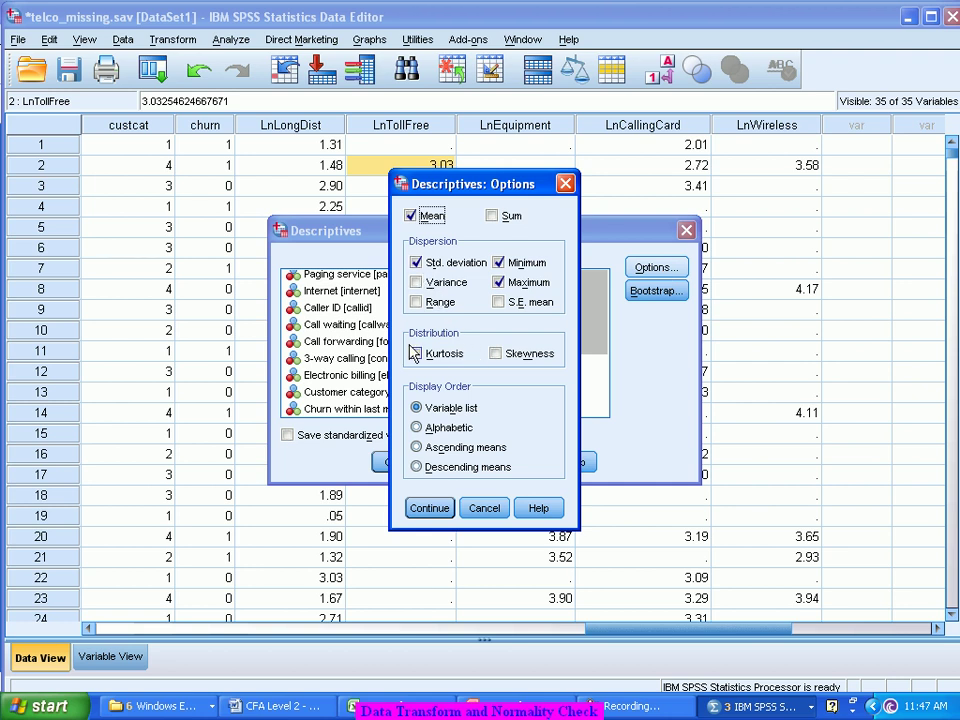
left_click(416, 354)
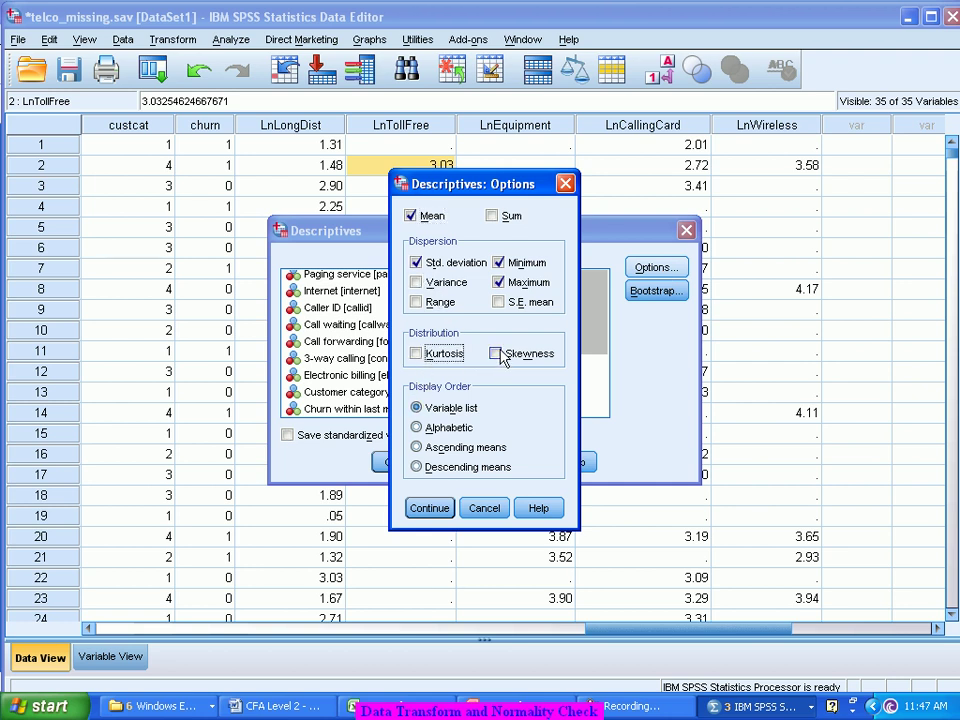
left_click(497, 354)
left_click(418, 354)
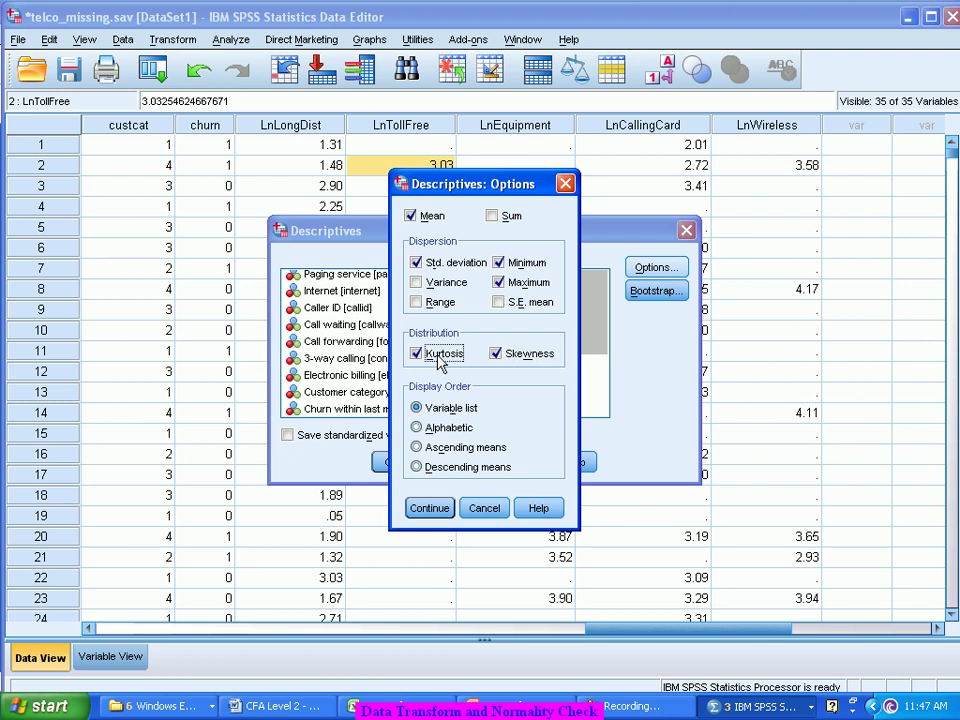
left_click(429, 509)
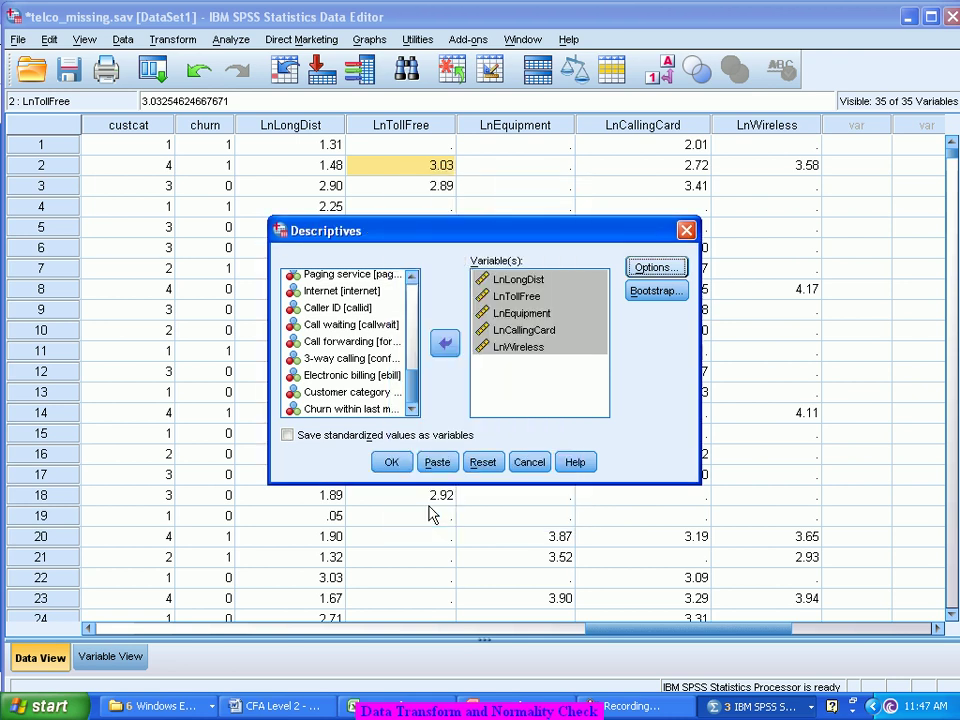
left_click(390, 463)
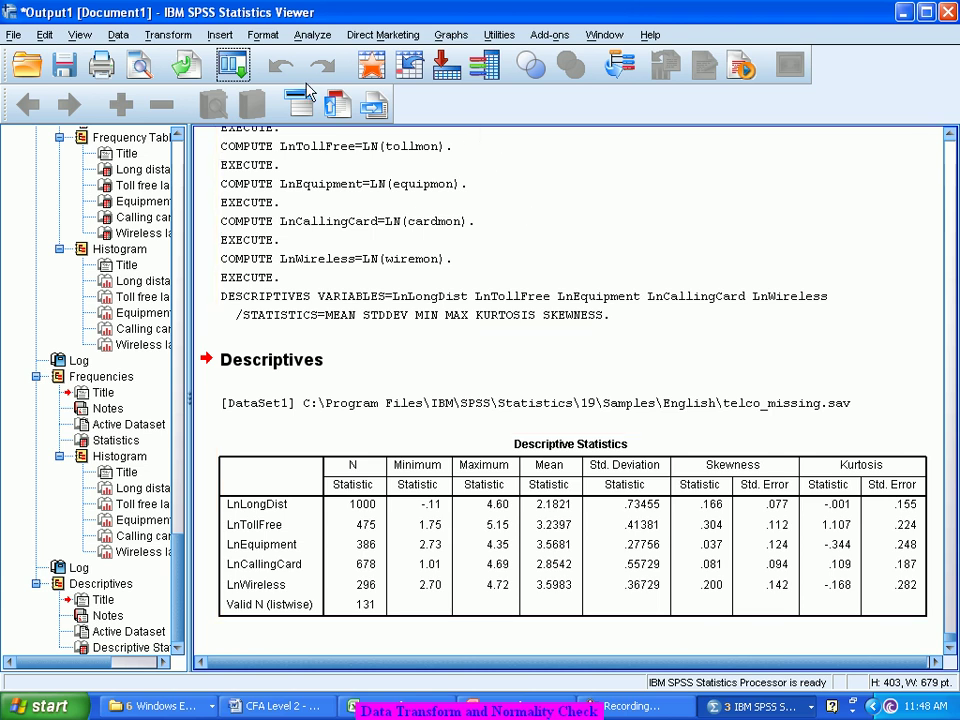
Step: Recall Frequencies and replace the five original variables with LnLongDist through LnWireless
left_click(236, 70)
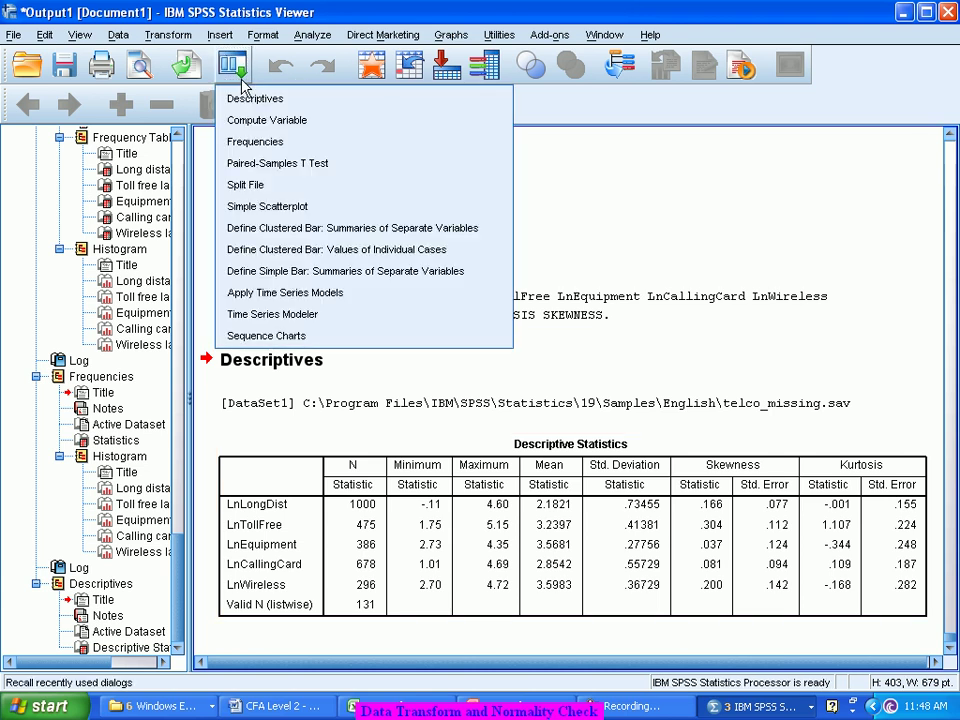
left_click(266, 141)
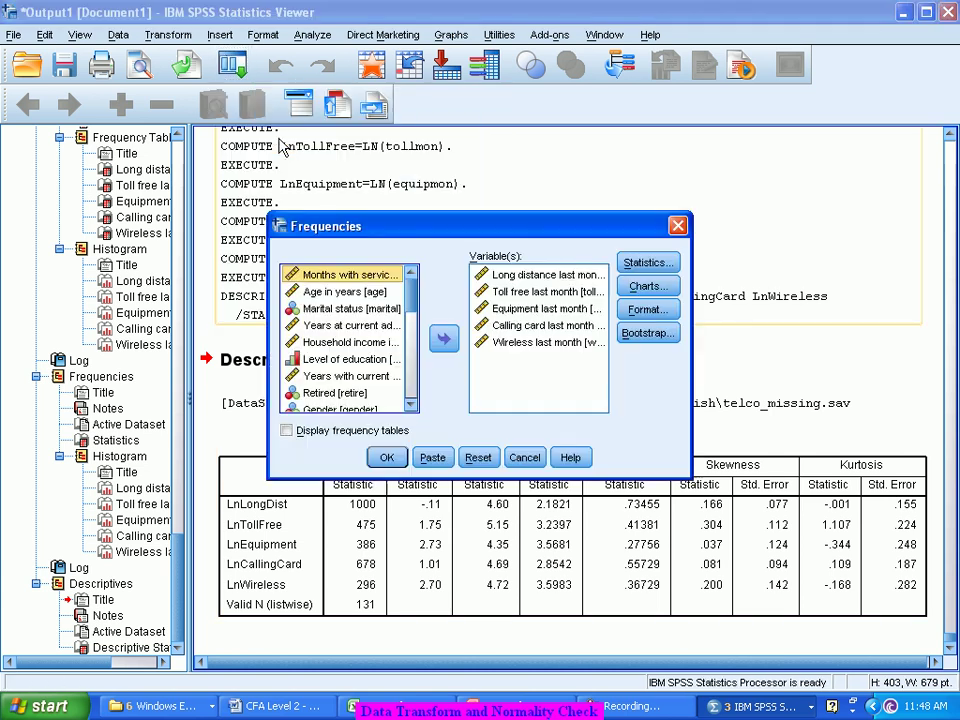
left_click(532, 292)
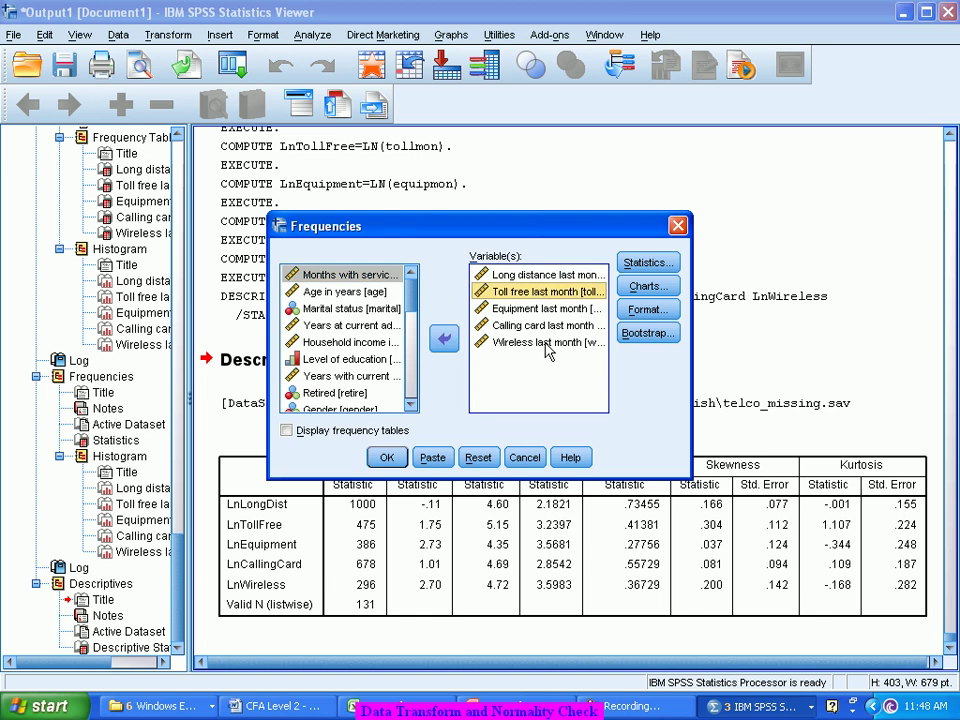
left_click(540, 275)
left_click(555, 343, "shift")
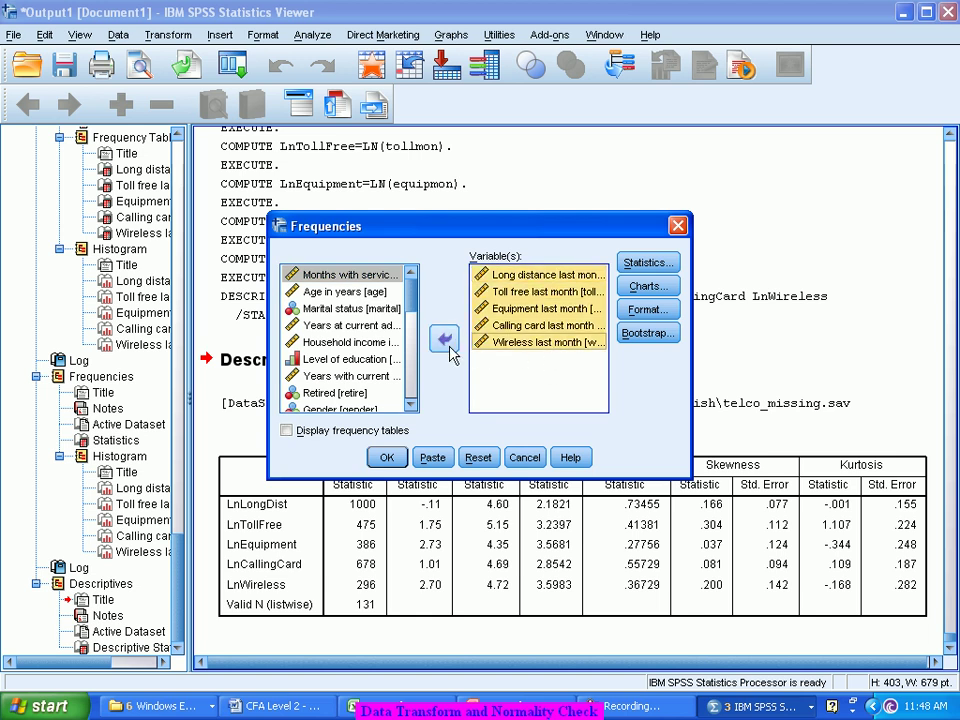
left_click(444, 339)
scroll(415, 395, "down", 7)
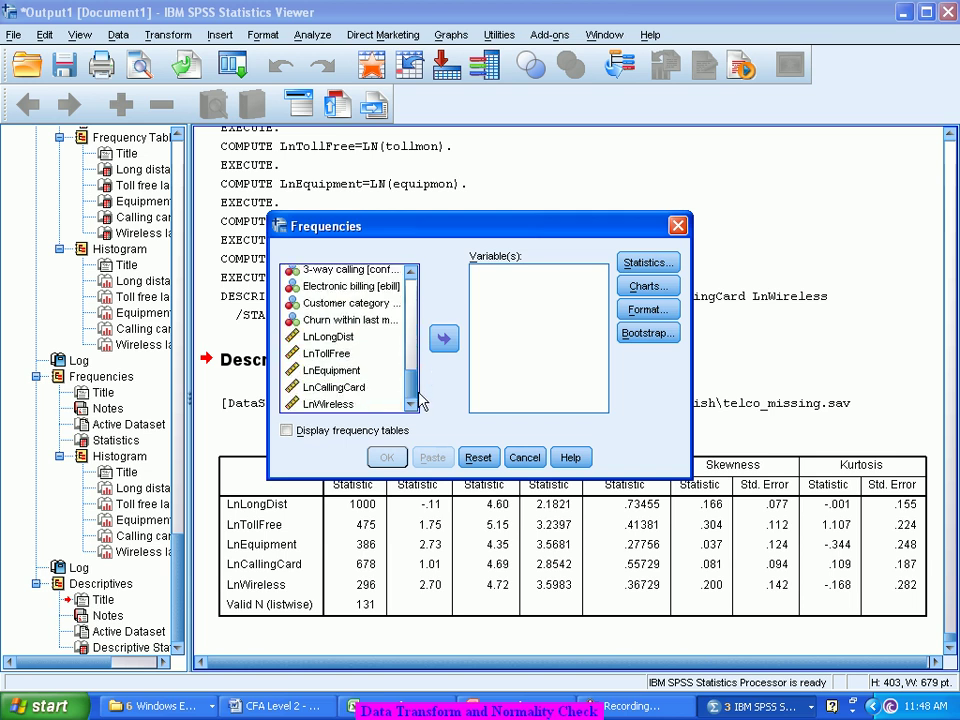
left_click(322, 338)
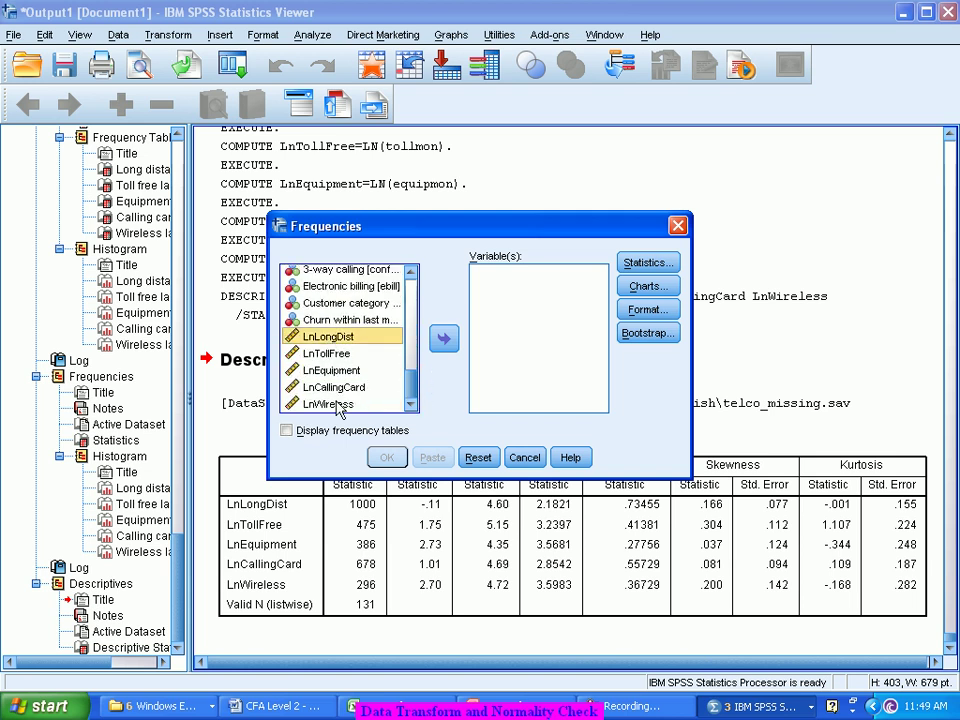
left_click(328, 402, "shift")
left_click(444, 340)
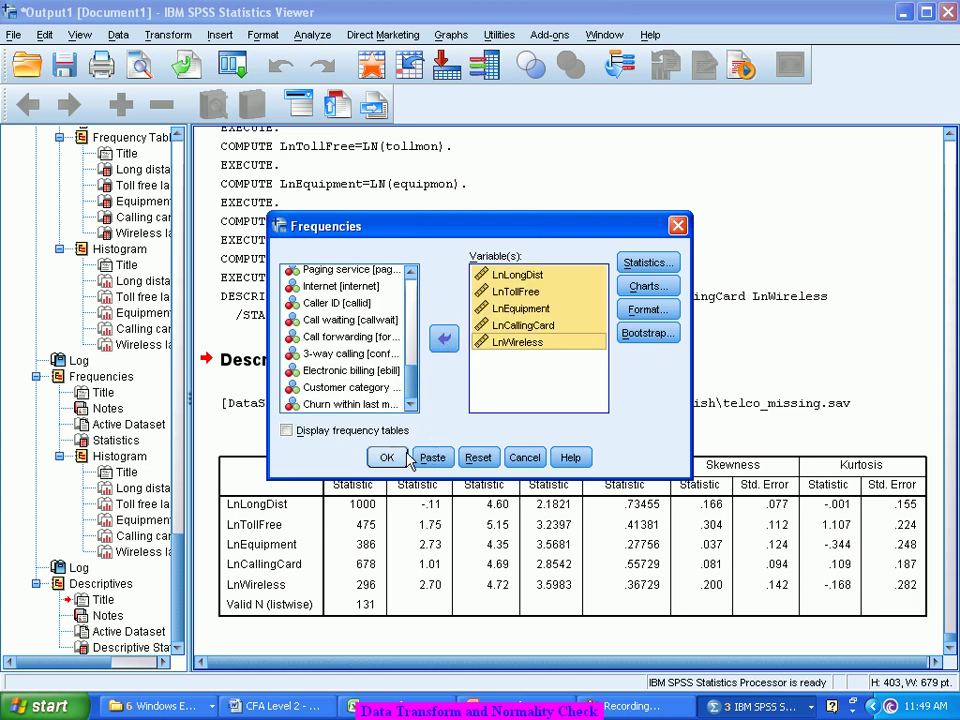
Step: Keep histograms with a normal curve and run Frequencies on the Ln variables
left_click(663, 290)
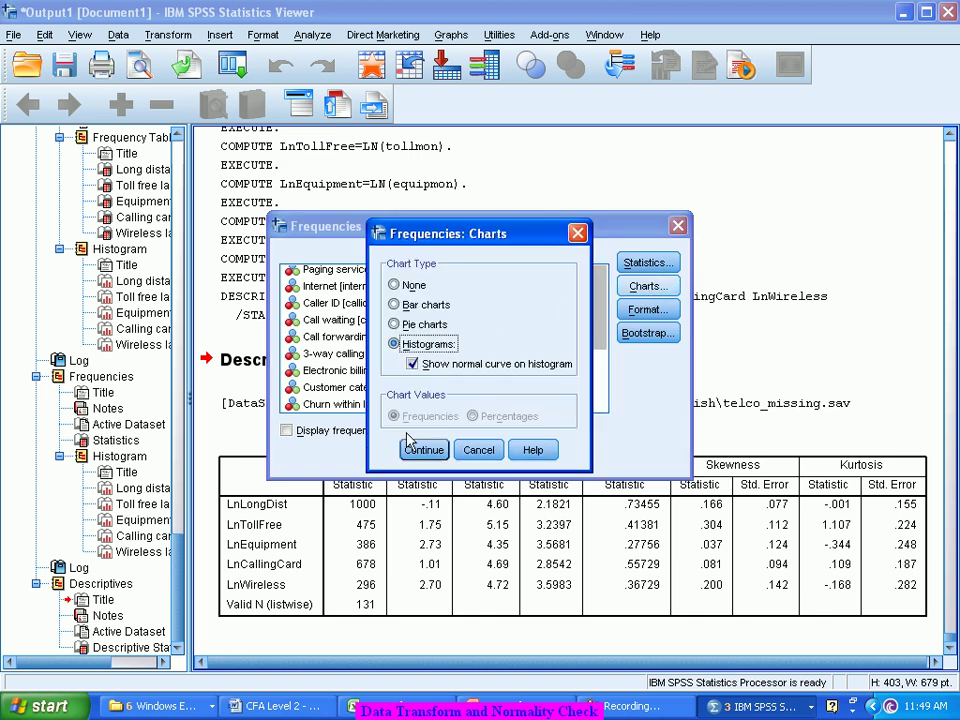
left_click(413, 388)
left_click(383, 459)
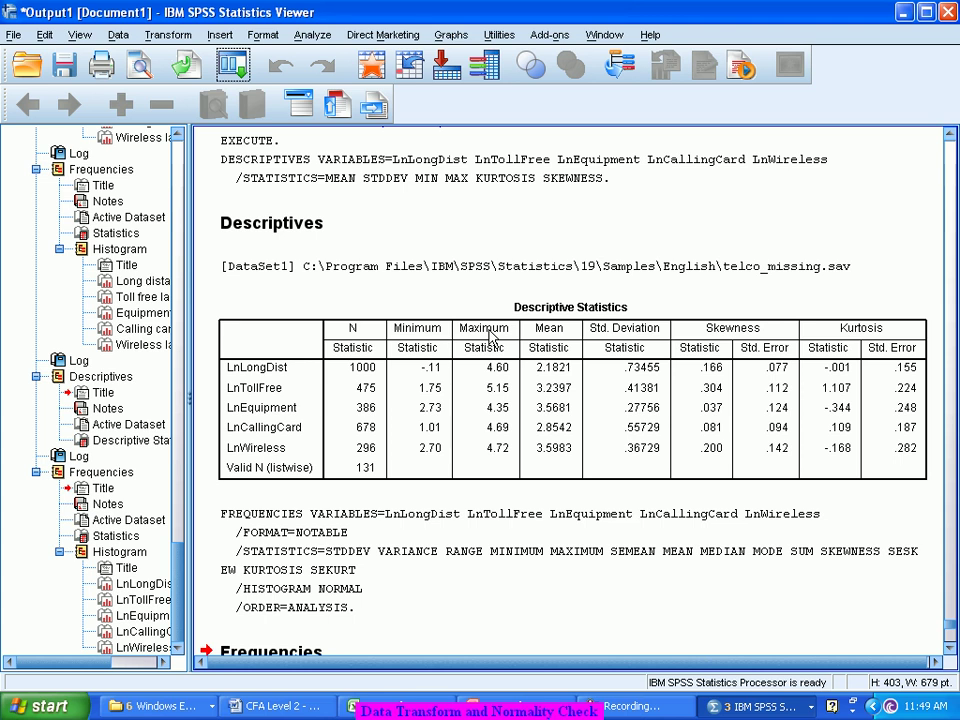
Step: Scroll the Viewer through the Statistics table and histograms for LnLongDist to LnWireless
scroll(490, 337, "down", 7)
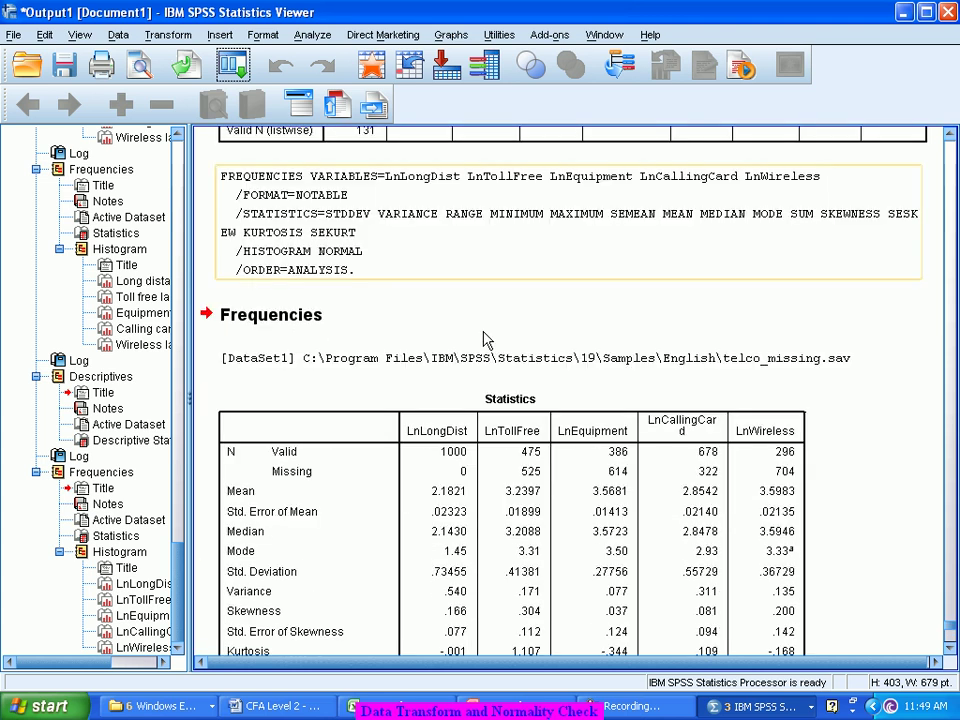
scroll(484, 340, "down", 3)
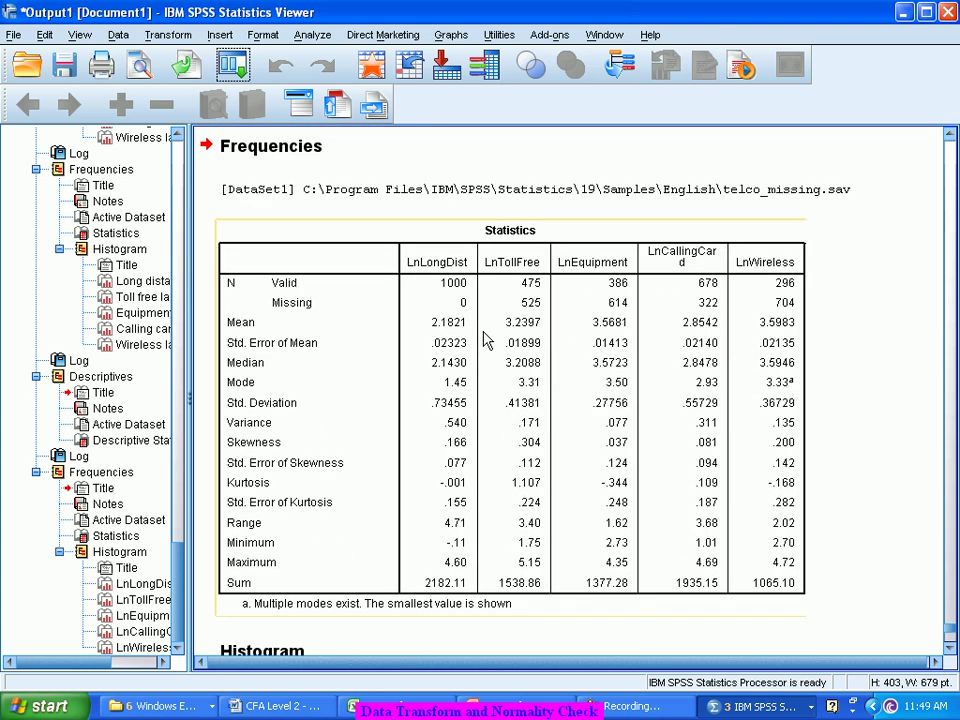
scroll(484, 340, "down", 2)
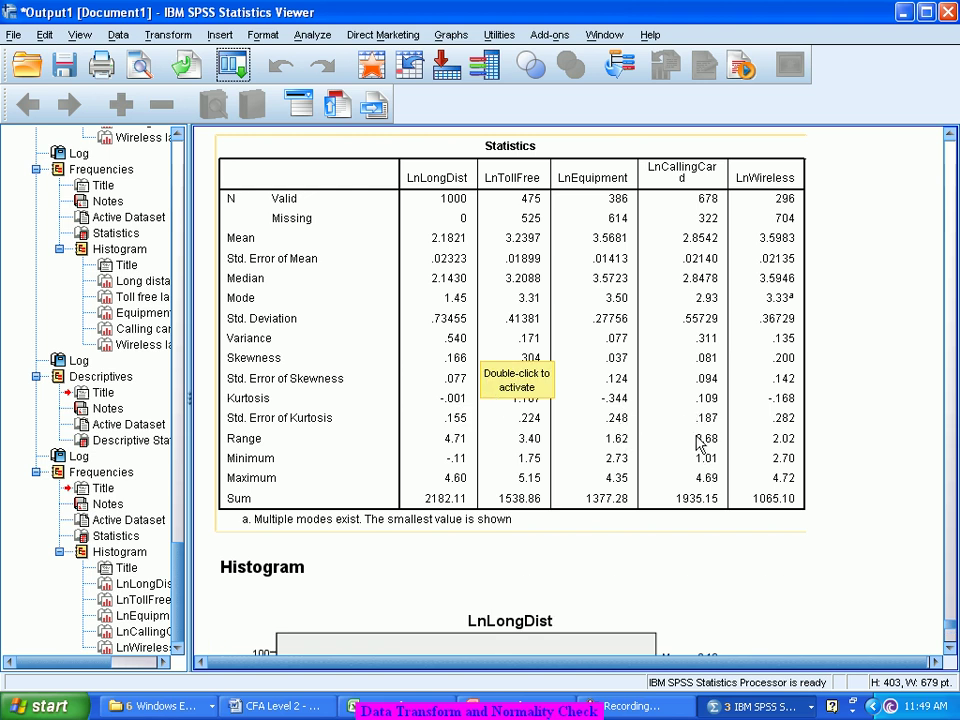
scroll(556, 310, "down", 2)
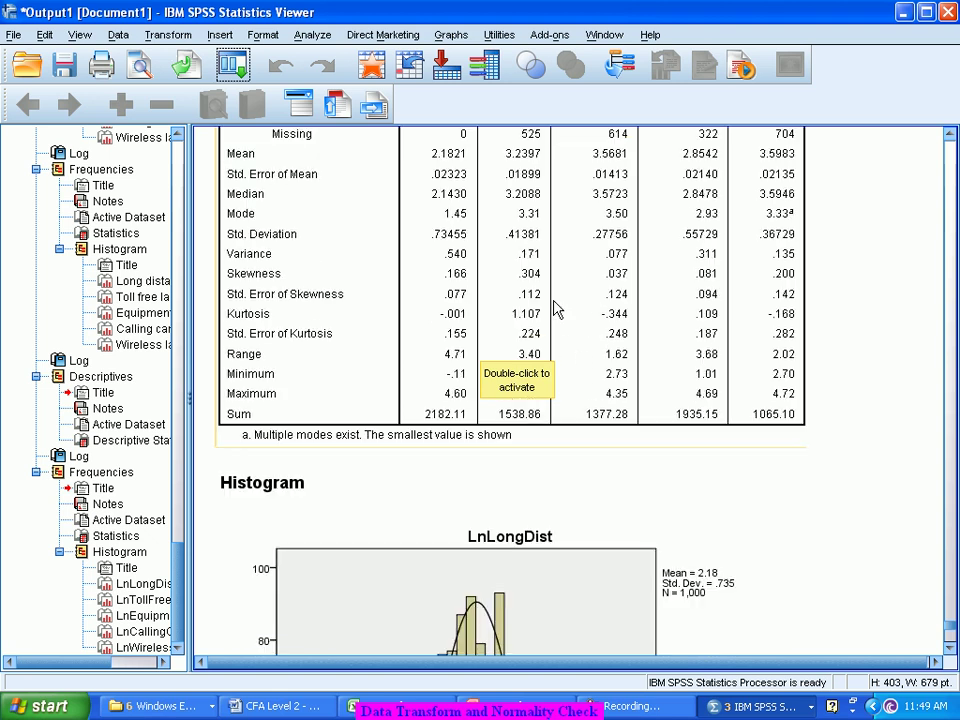
scroll(556, 311, "down", 10)
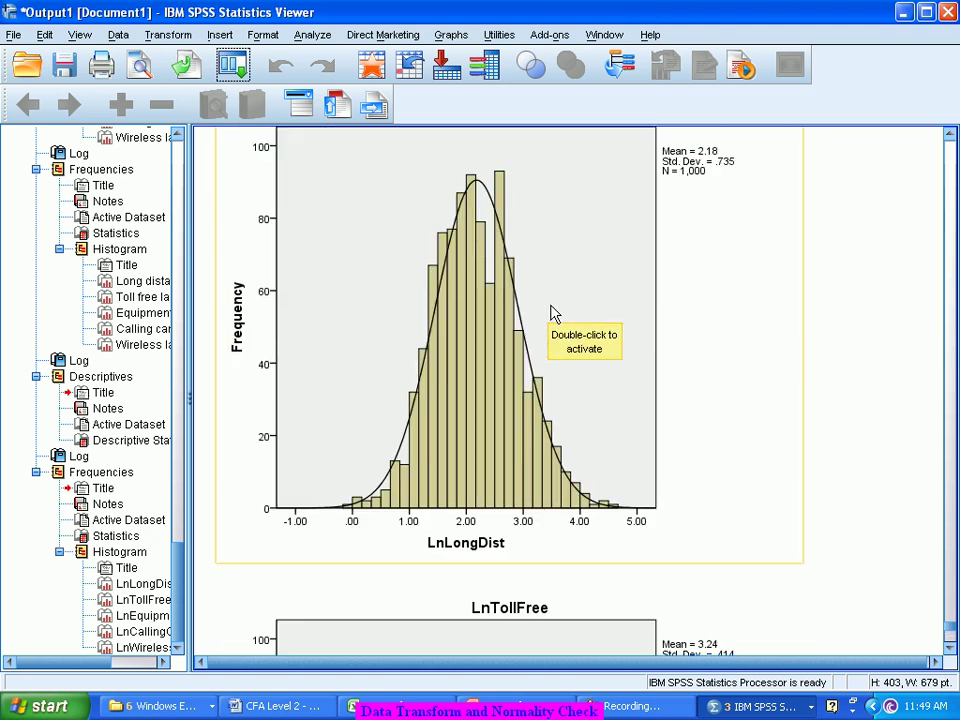
scroll(556, 313, "up", 2)
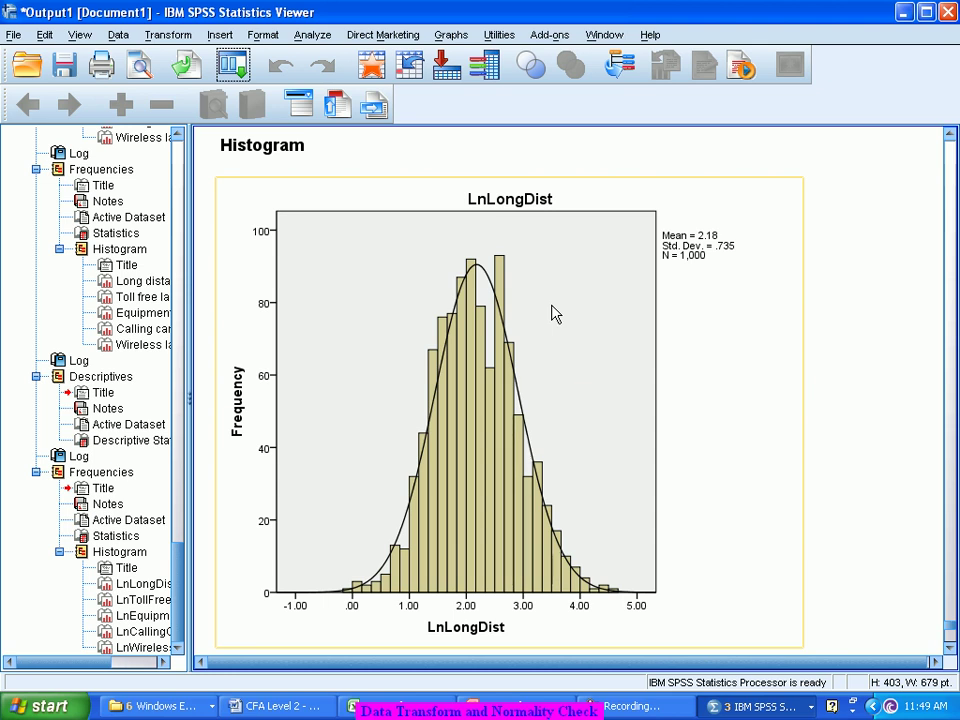
scroll(556, 314, "down", 3)
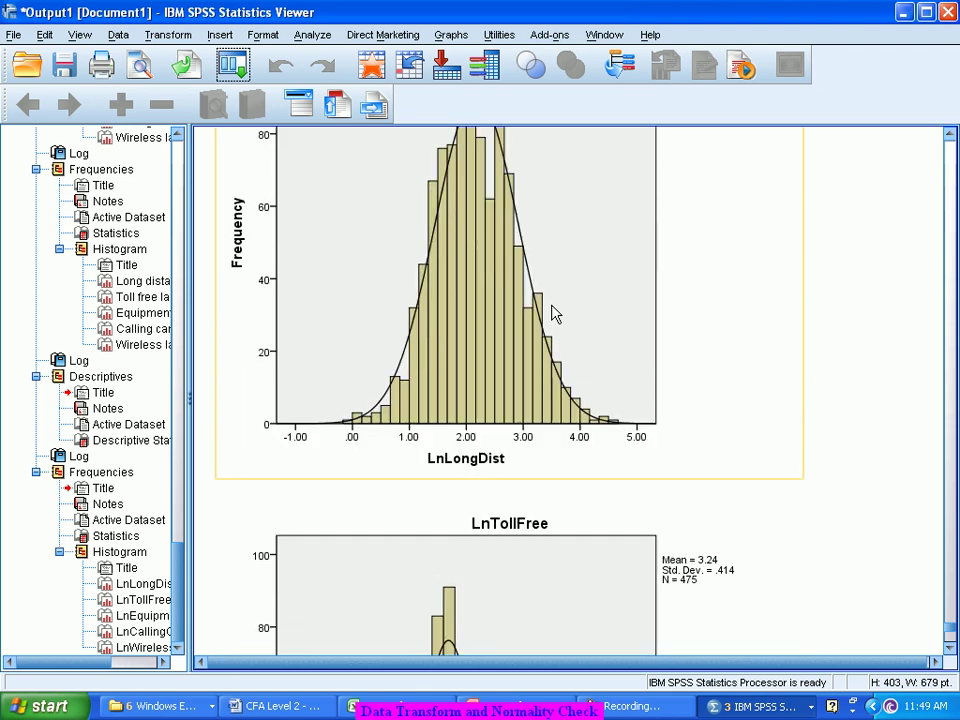
scroll(556, 314, "down", 7)
scroll(556, 314, "up", 1)
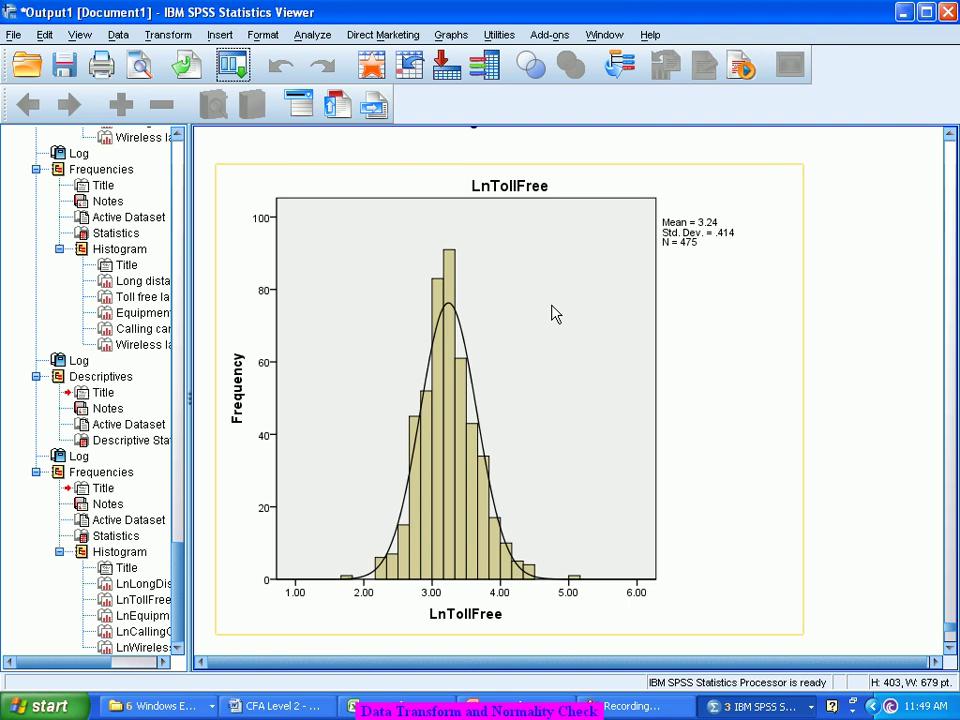
scroll(556, 314, "down", 5)
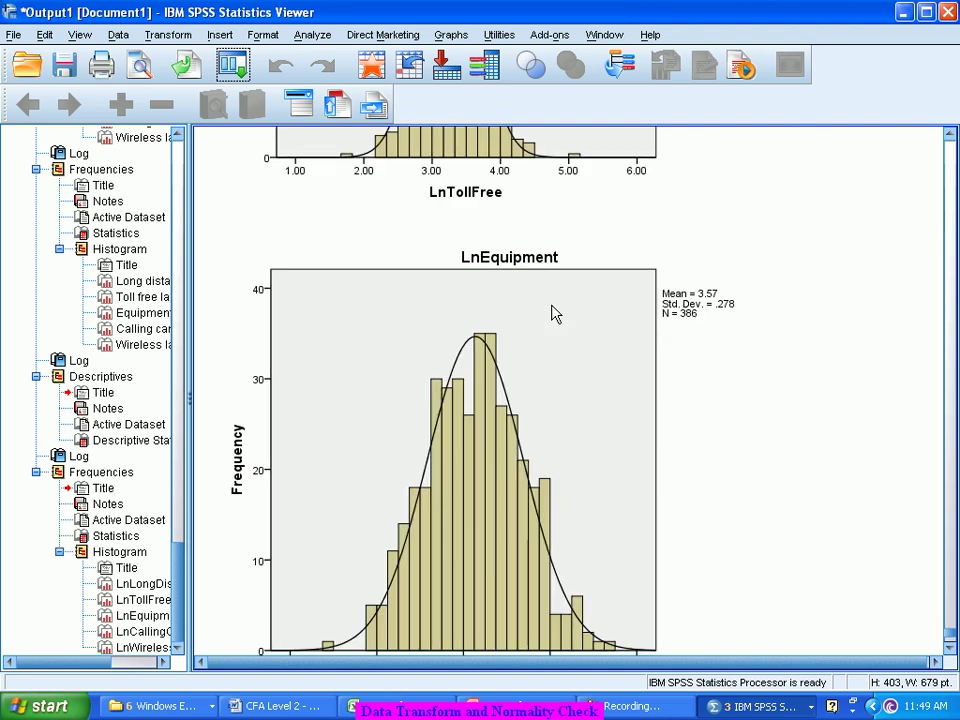
scroll(556, 314, "down", 1)
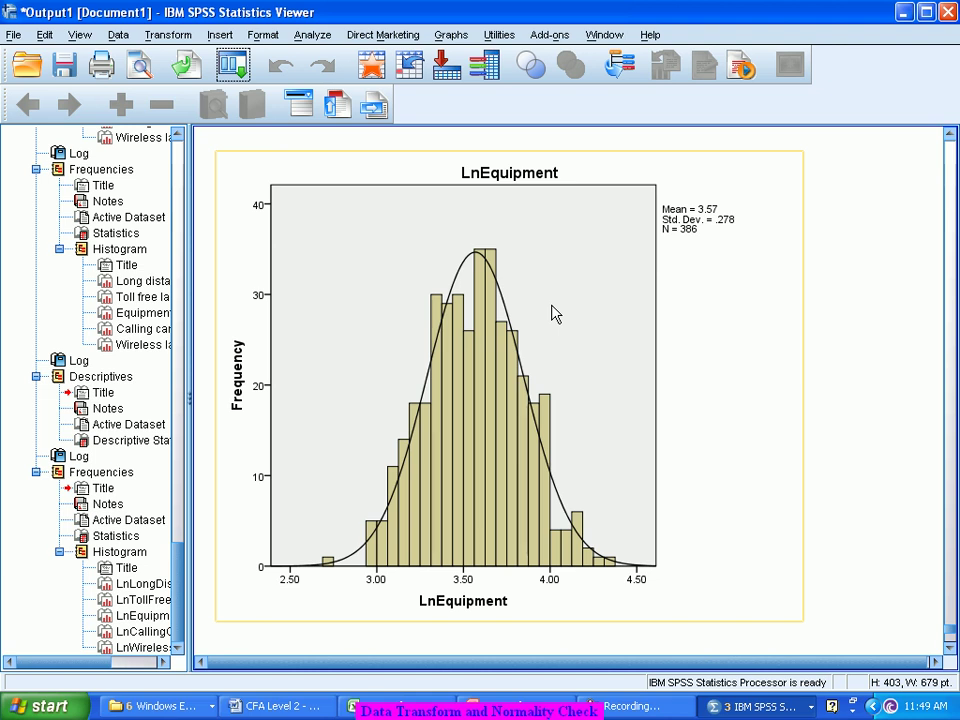
scroll(552, 316, "down", 5)
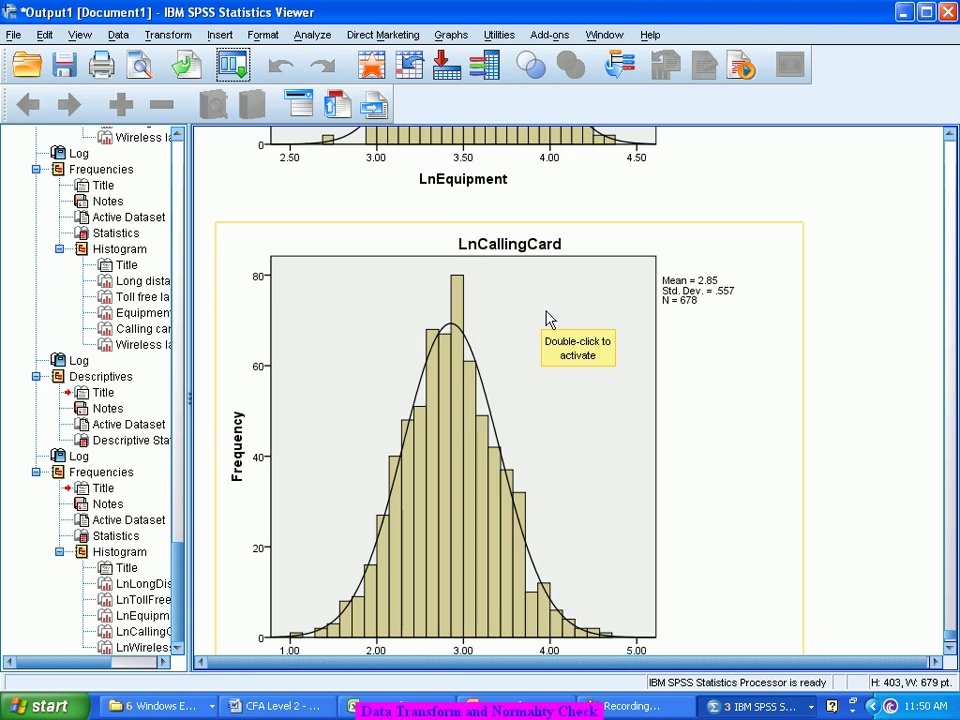
scroll(546, 318, "down", 10)
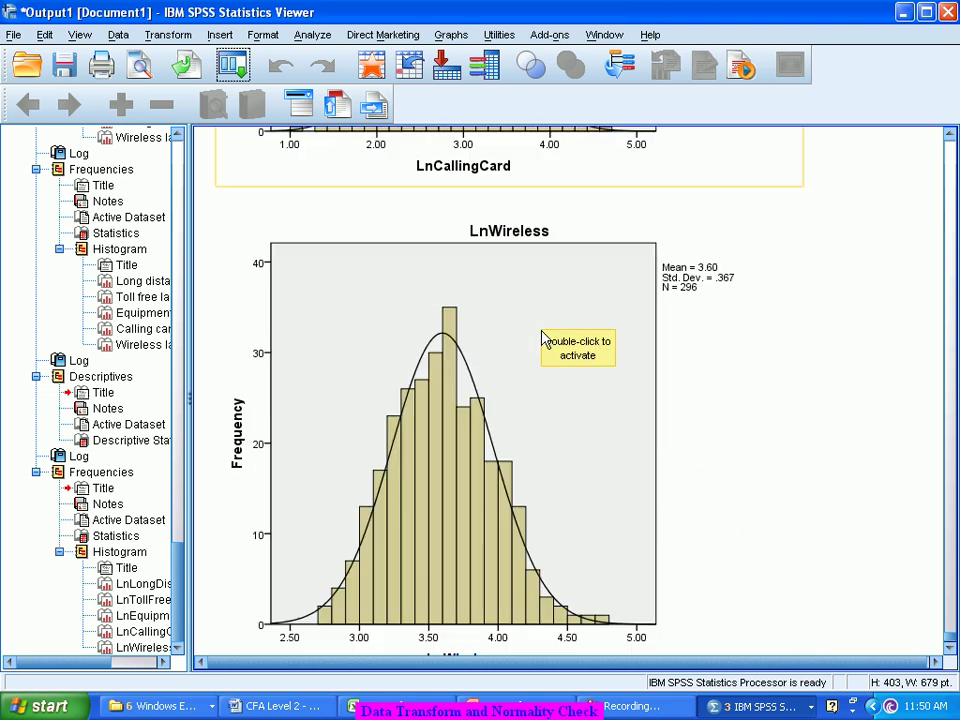